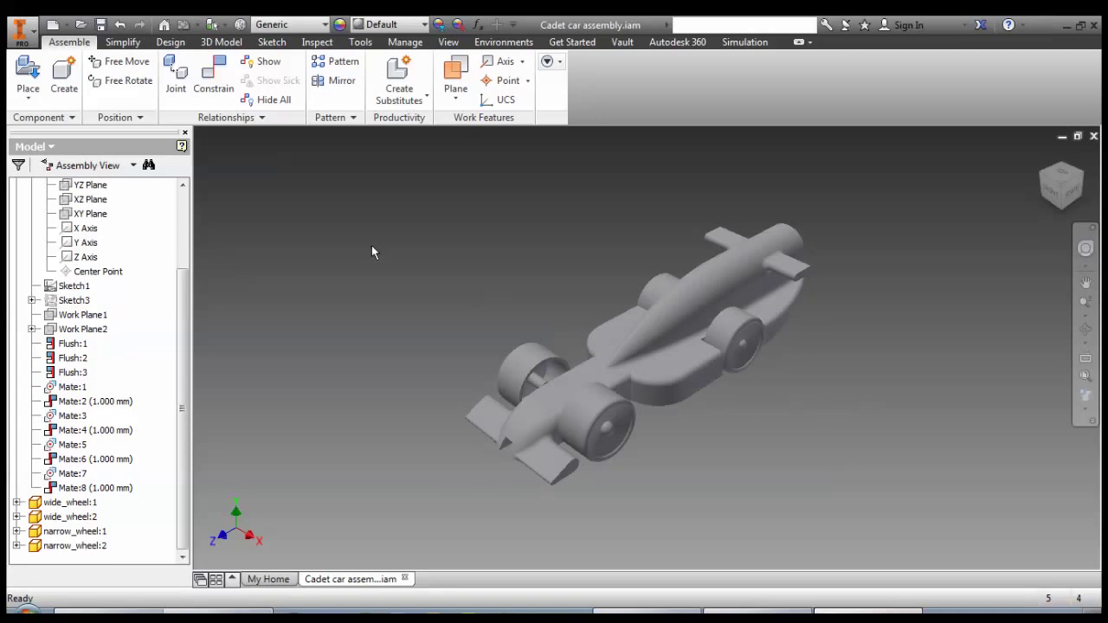
Place one instance of the virtual_cargo part beside the car in the assembly.
click(26, 77)
drag(881, 260, 883, 321)
double_click(543, 368)
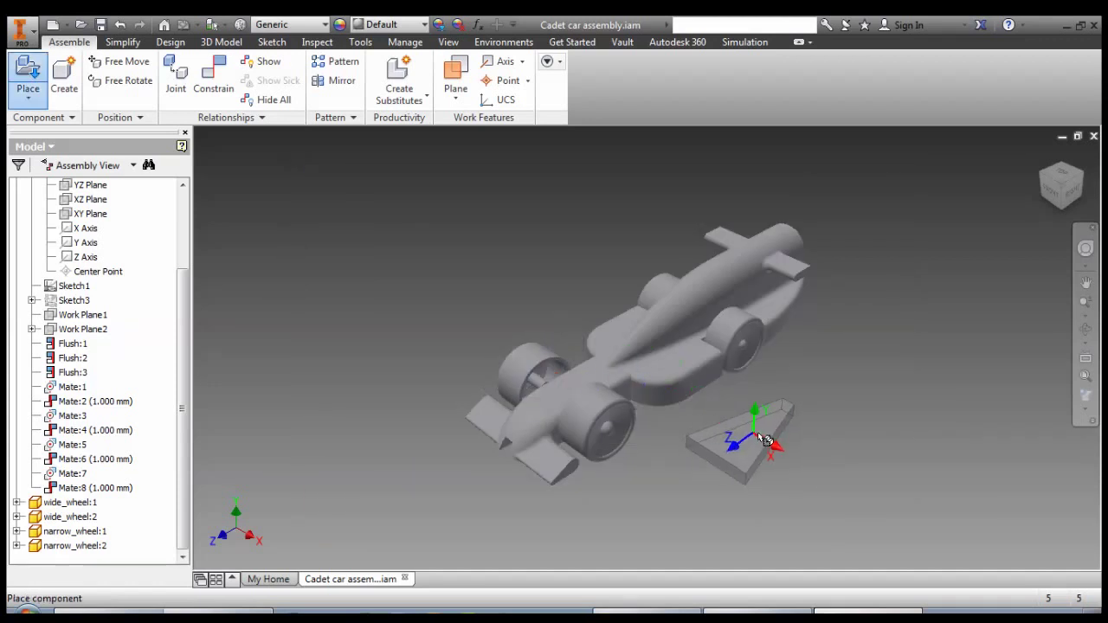
click(777, 441)
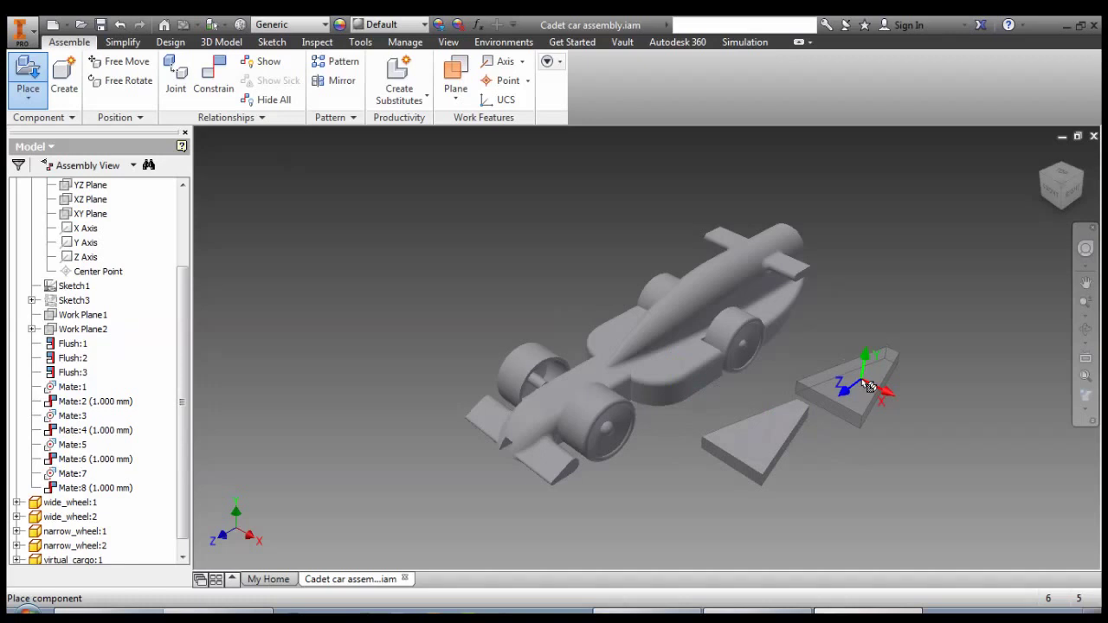
right_click(894, 384)
click(940, 386)
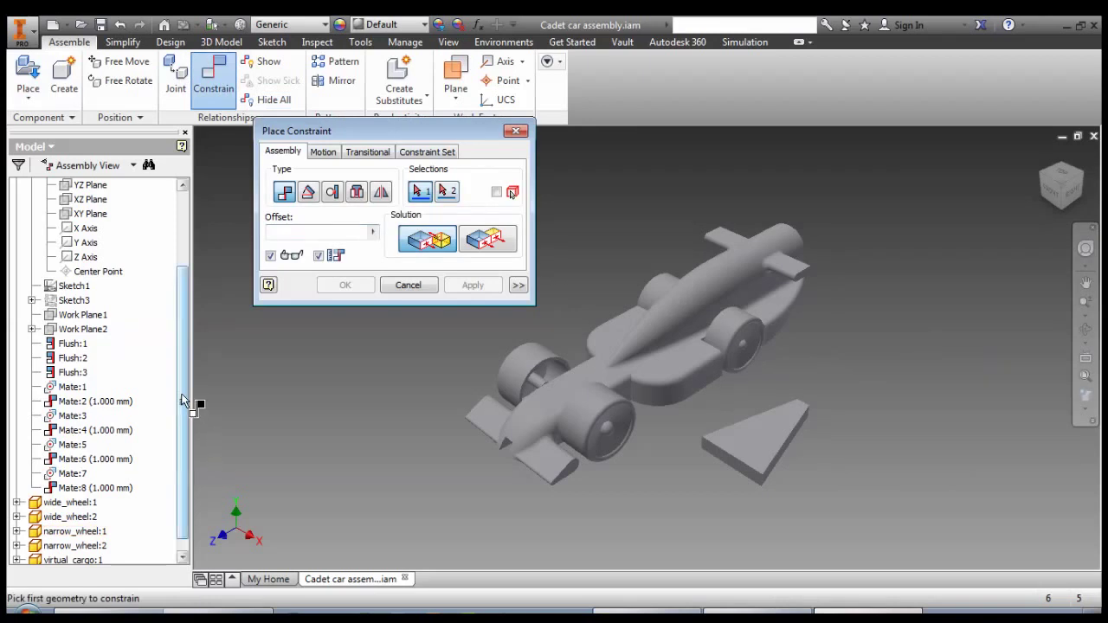
Mate the virtual cargo's YZ plane to the assembly's YZ plane with a 0 offset, using the Mate solution.
drag(183, 400, 186, 337)
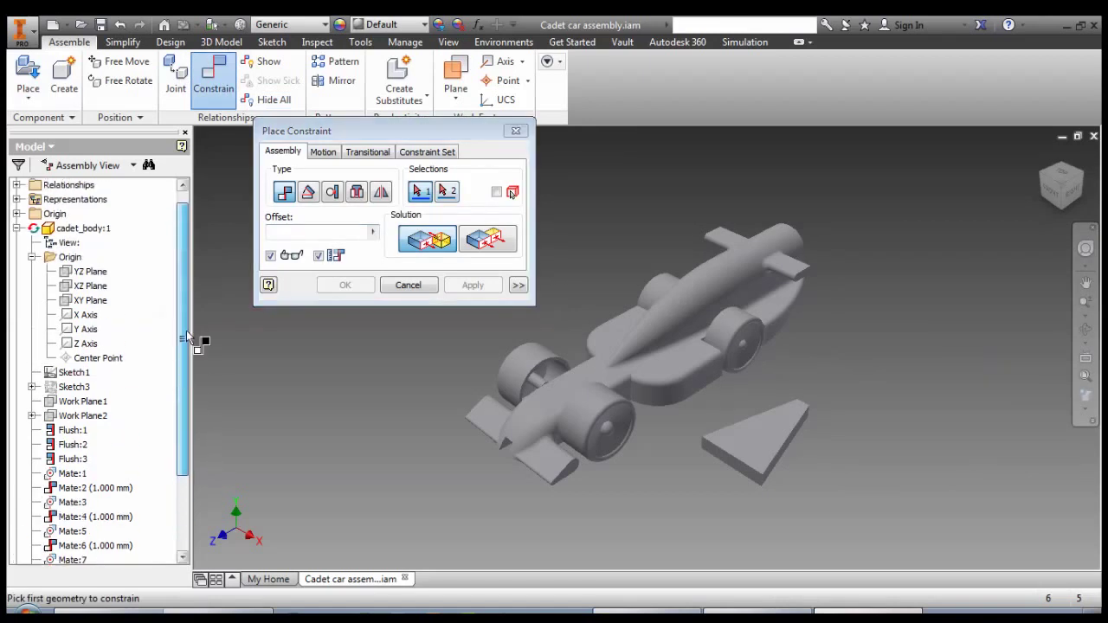
click(16, 228)
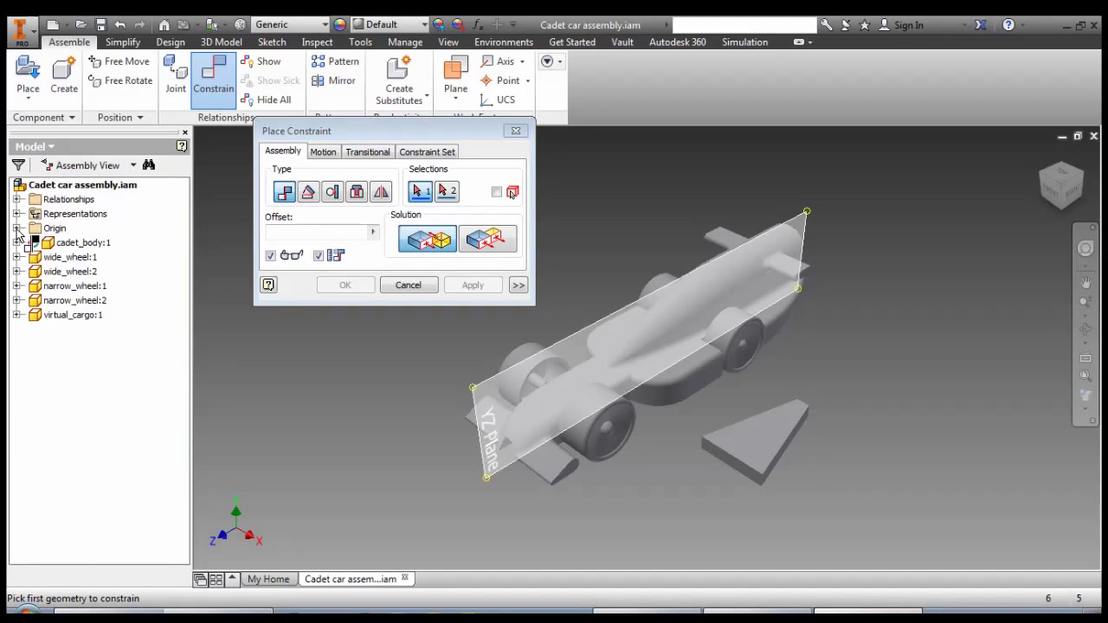
click(16, 228)
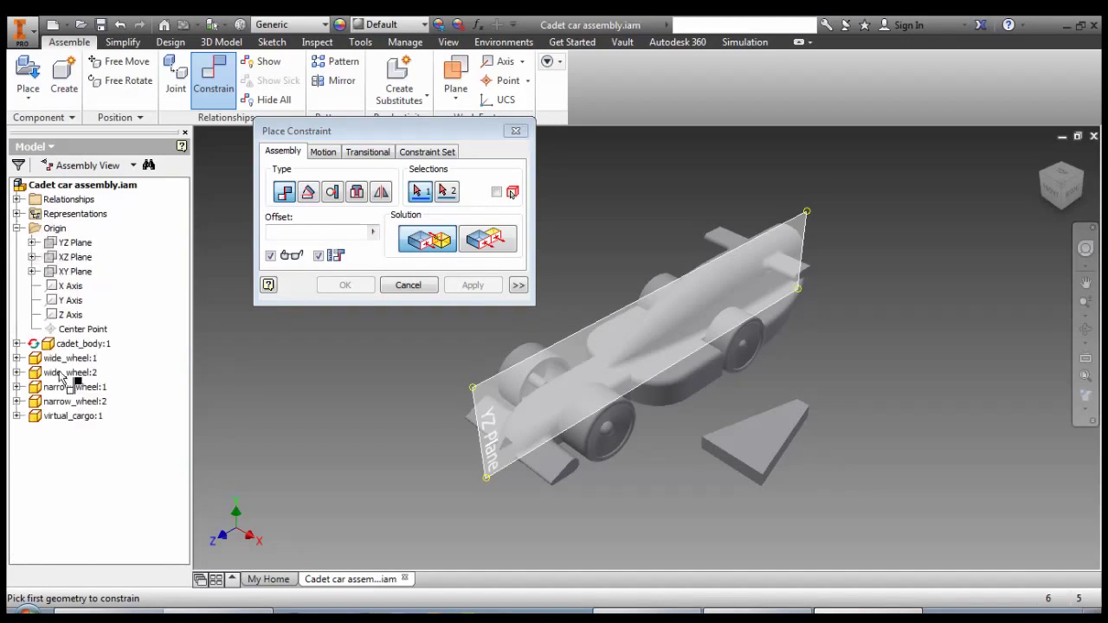
click(17, 416)
click(32, 445)
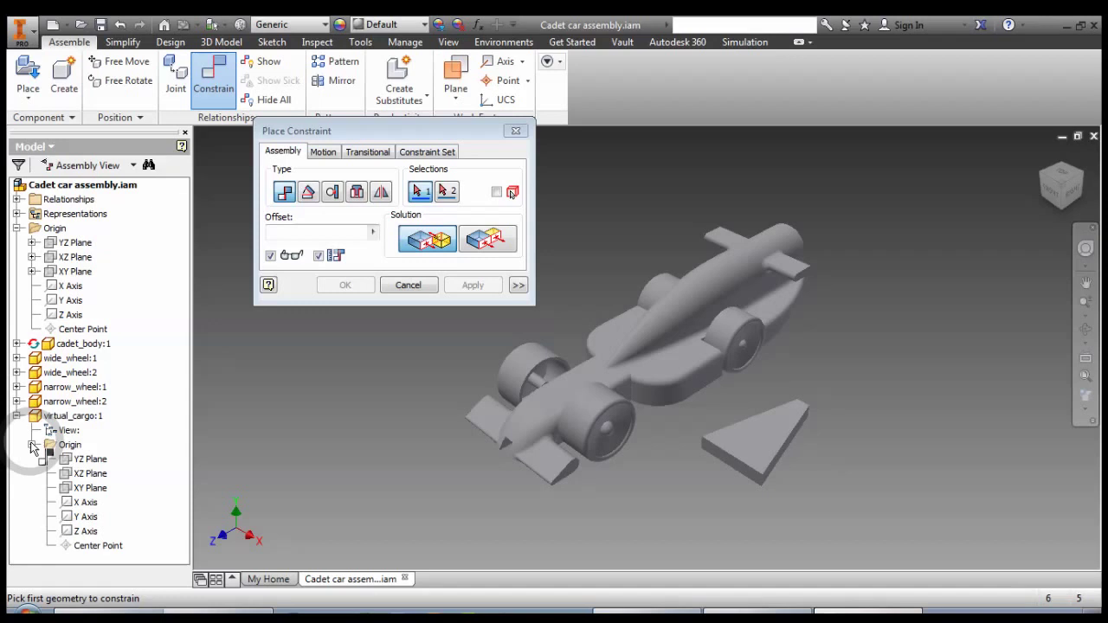
click(82, 462)
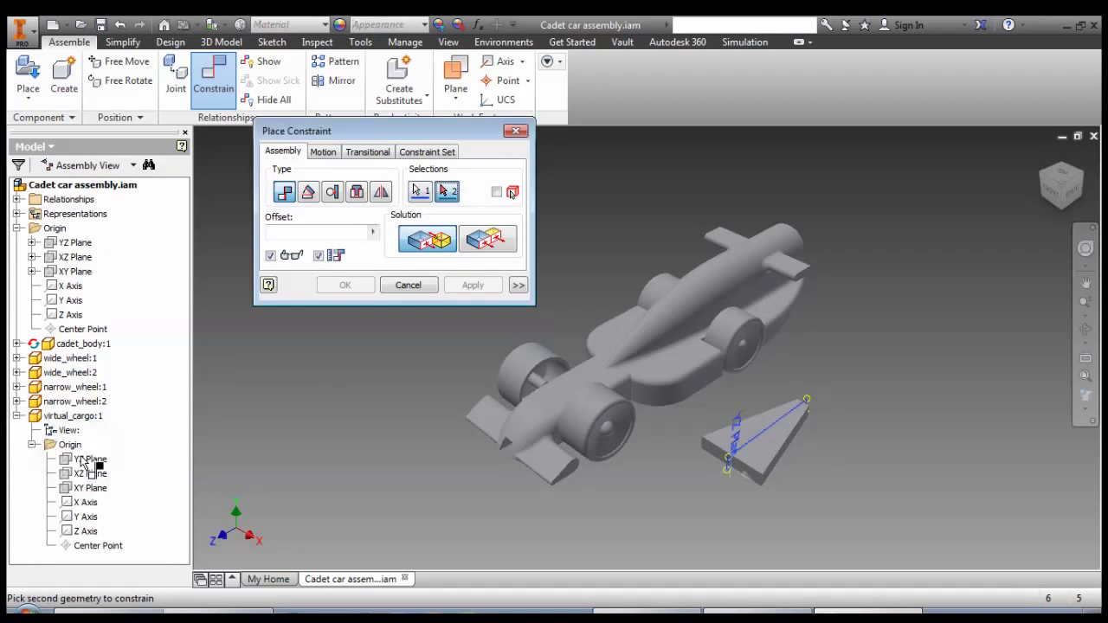
click(74, 245)
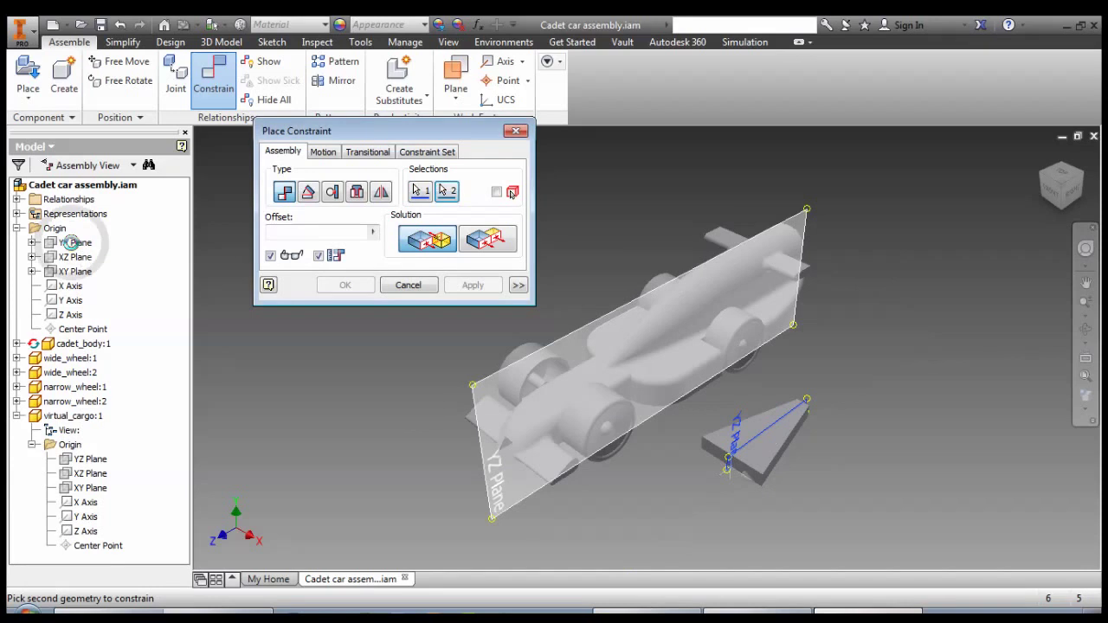
click(496, 245)
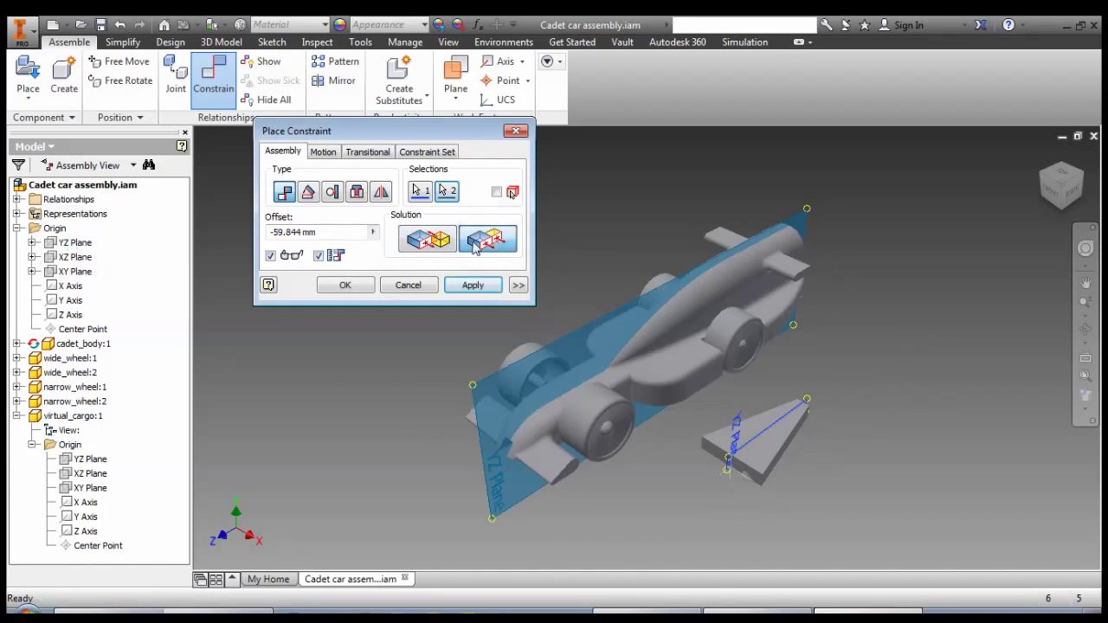
click(429, 242)
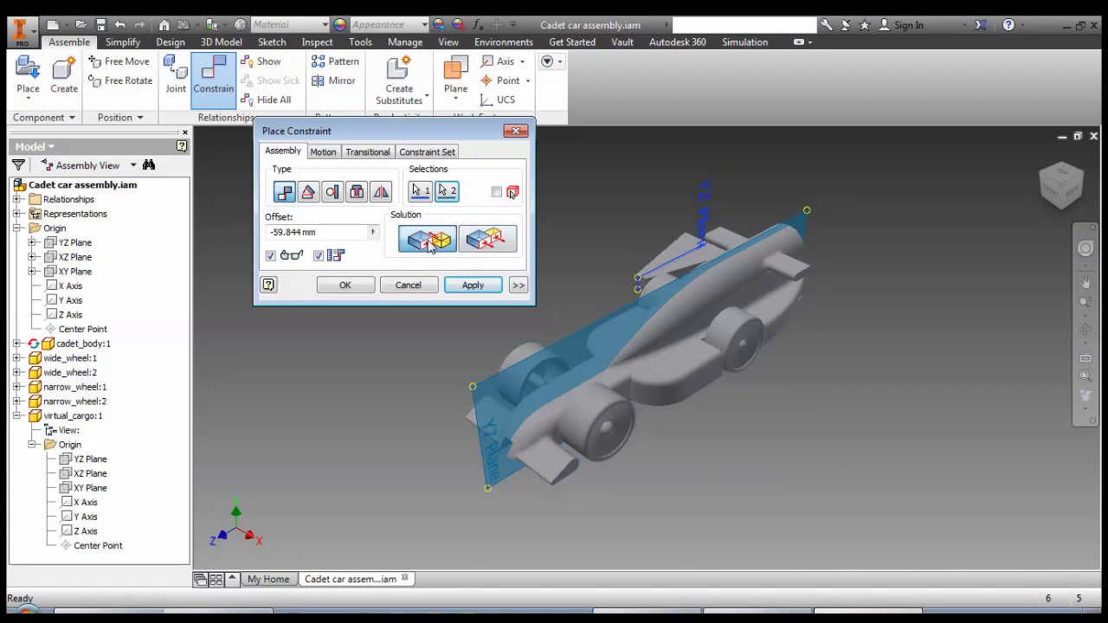
double_click(351, 234)
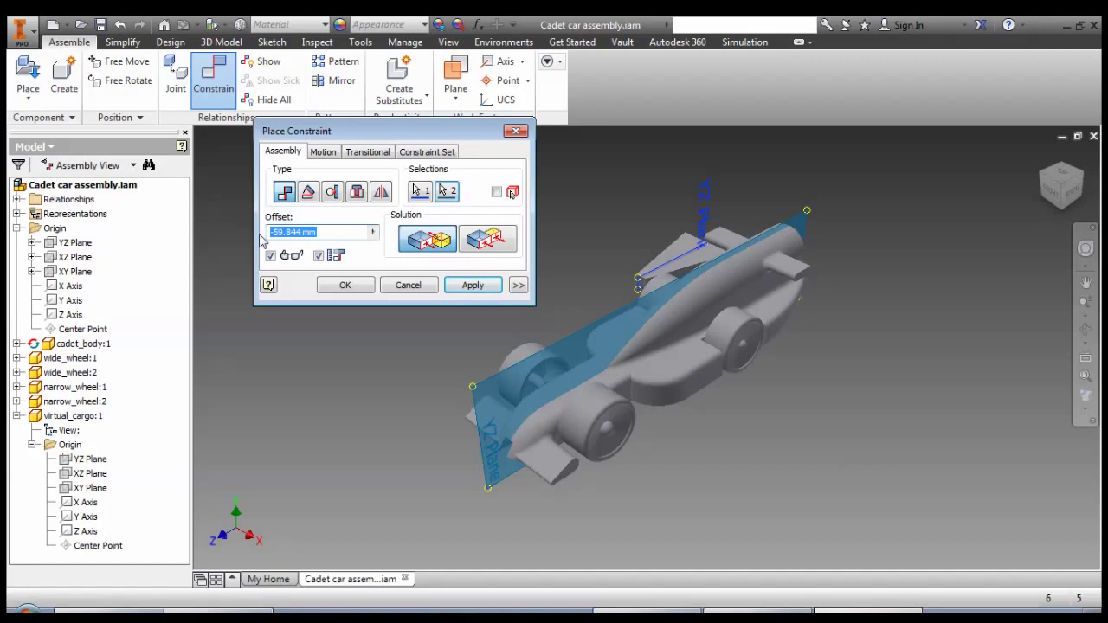
text(0)
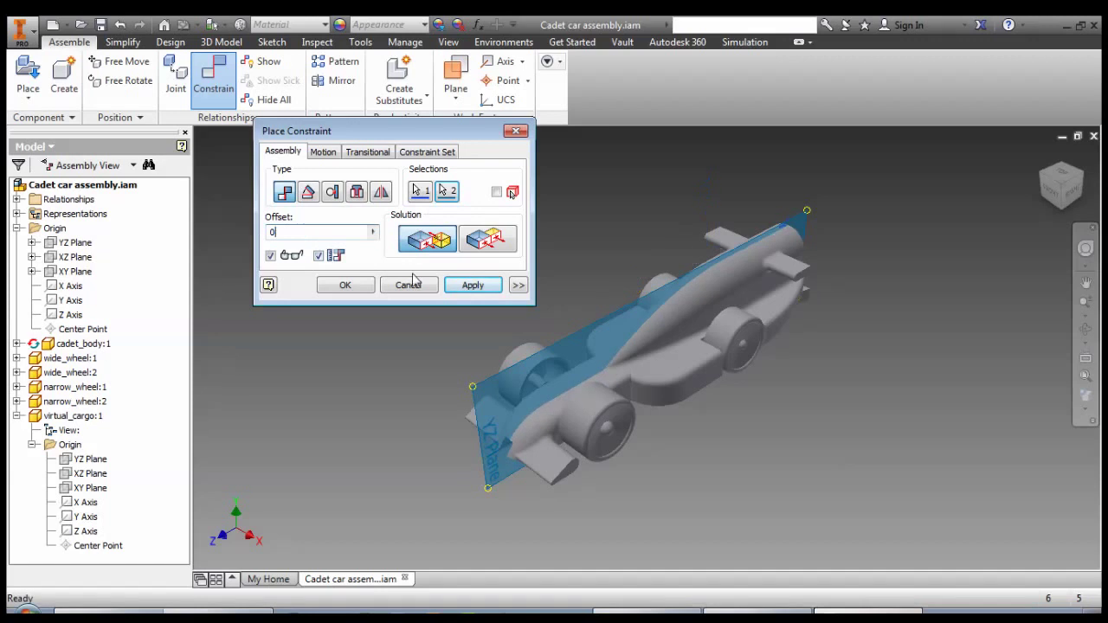
click(345, 287)
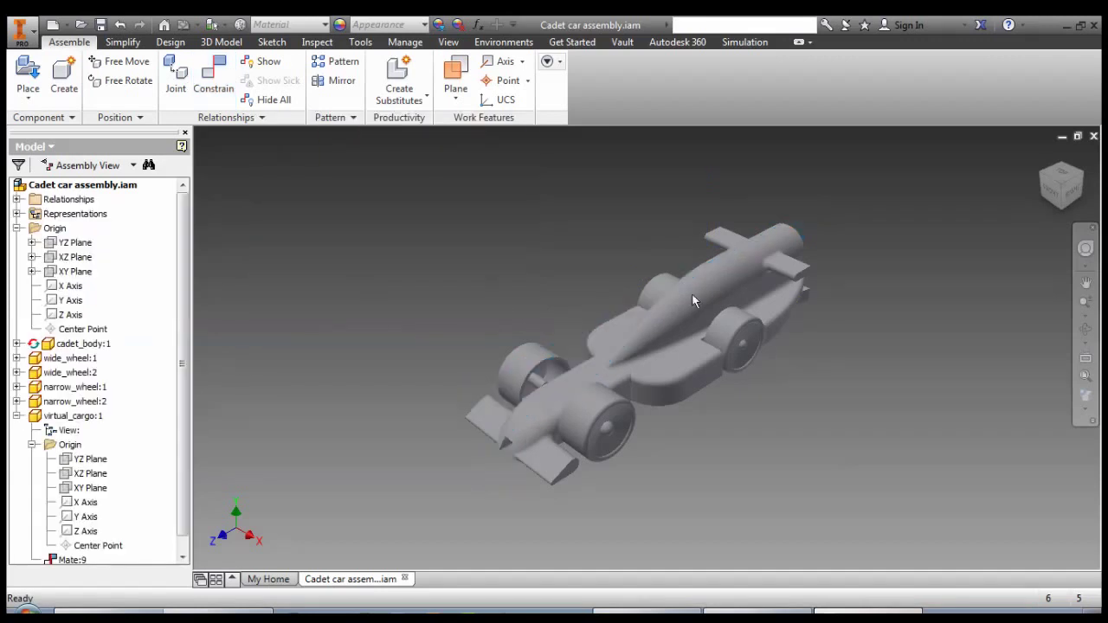
Move the virtual cargo forward along the car's centre plane, working from a view of the underside.
shift+middle_drag(823, 368, 654, 285)
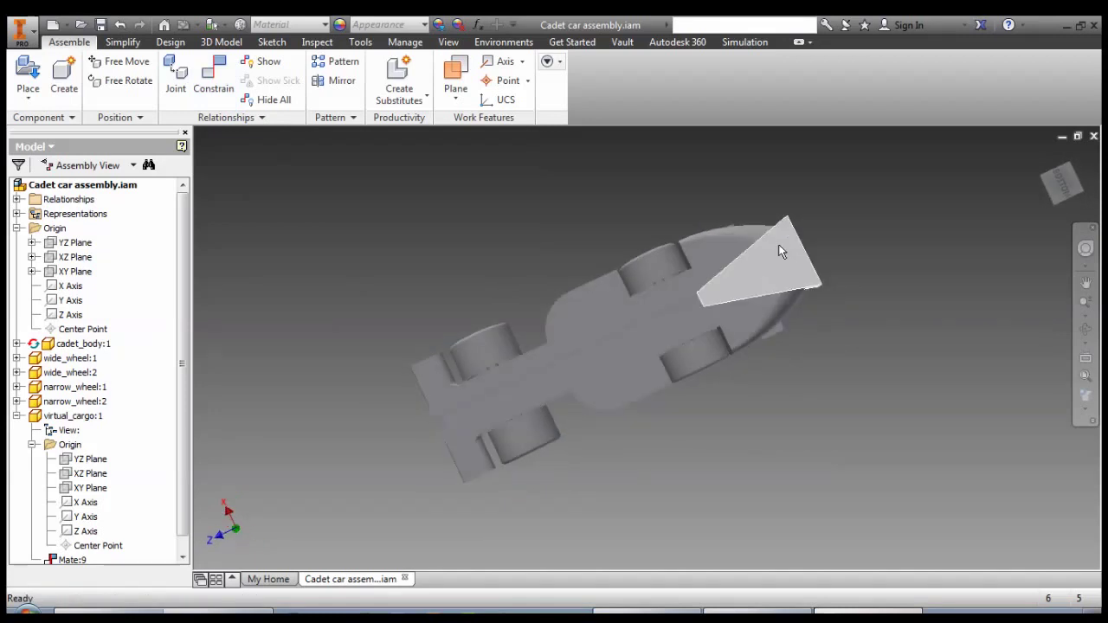
drag(783, 243, 844, 222)
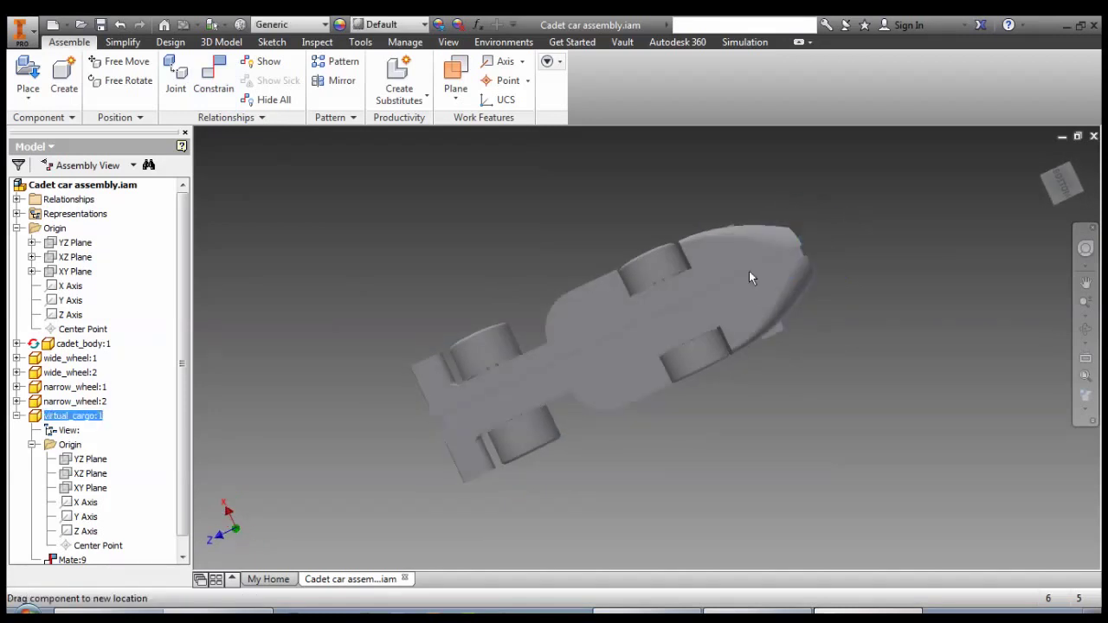
mouse_move(617, 323)
mouse_down()
mouse_move(545, 309)
mouse_move(597, 320)
mouse_up()
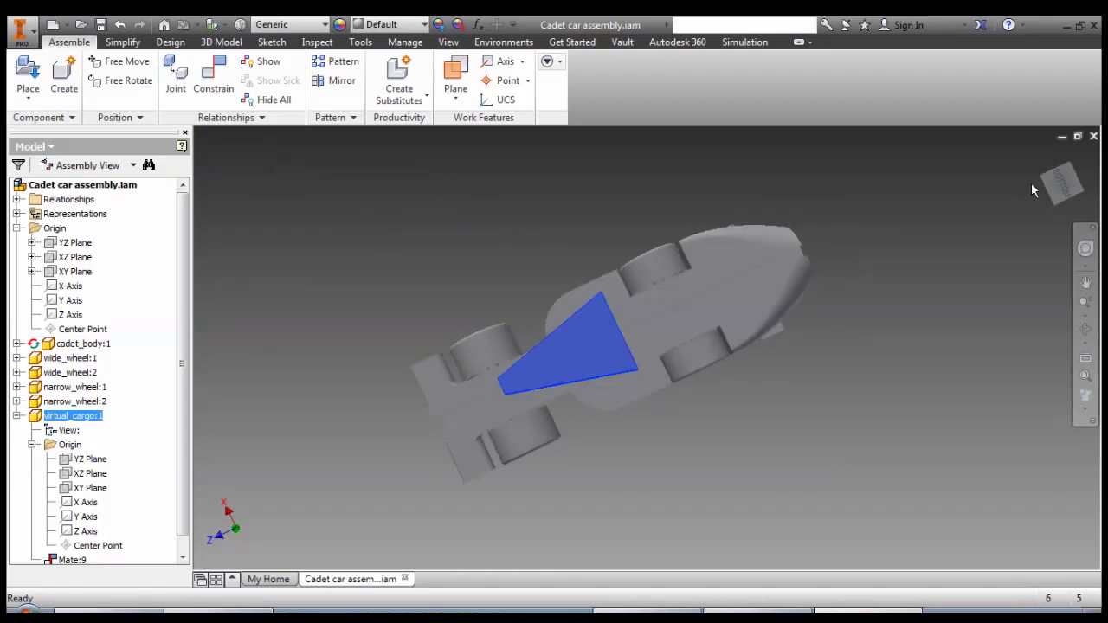
key(Escape)
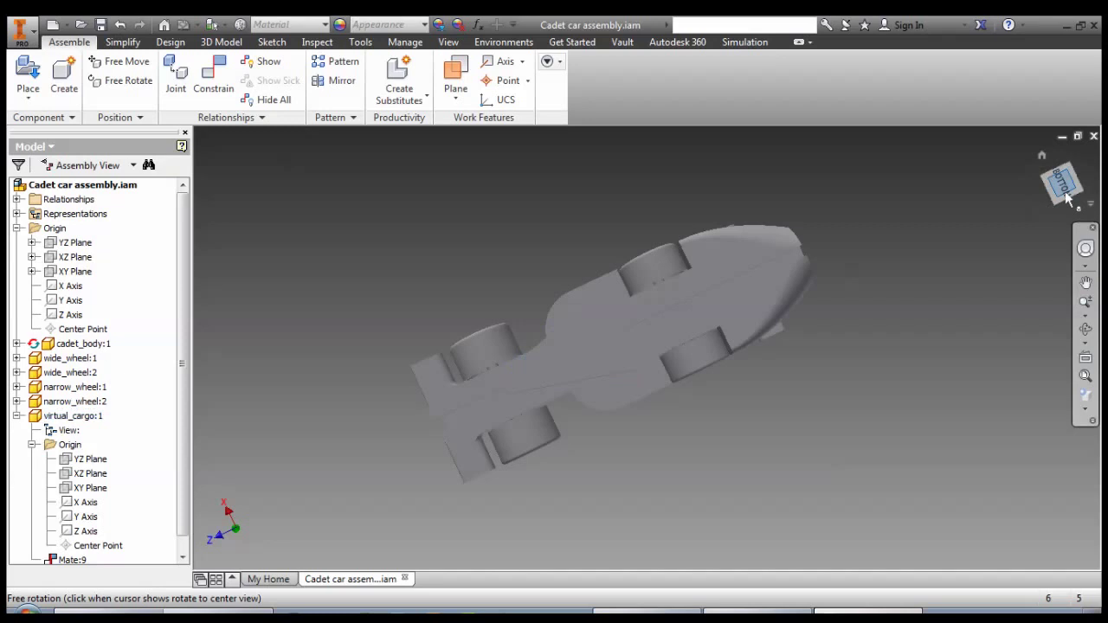
Raise the virtual cargo to the car body's height in the side view and slide it back into the body in the top view.
click(1064, 180)
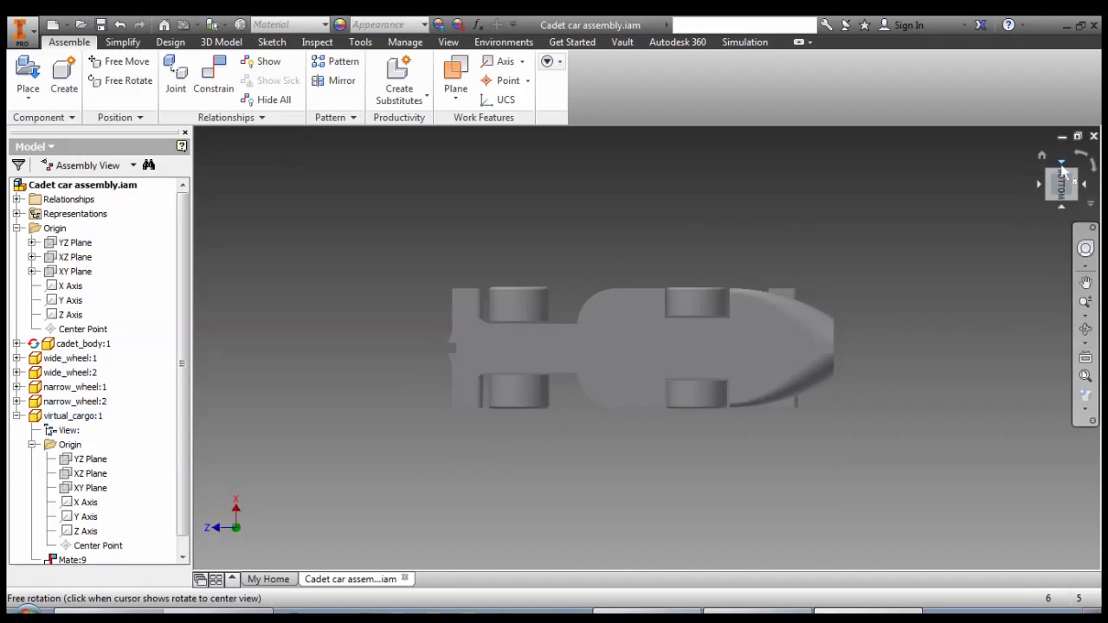
click(1063, 169)
click(603, 411)
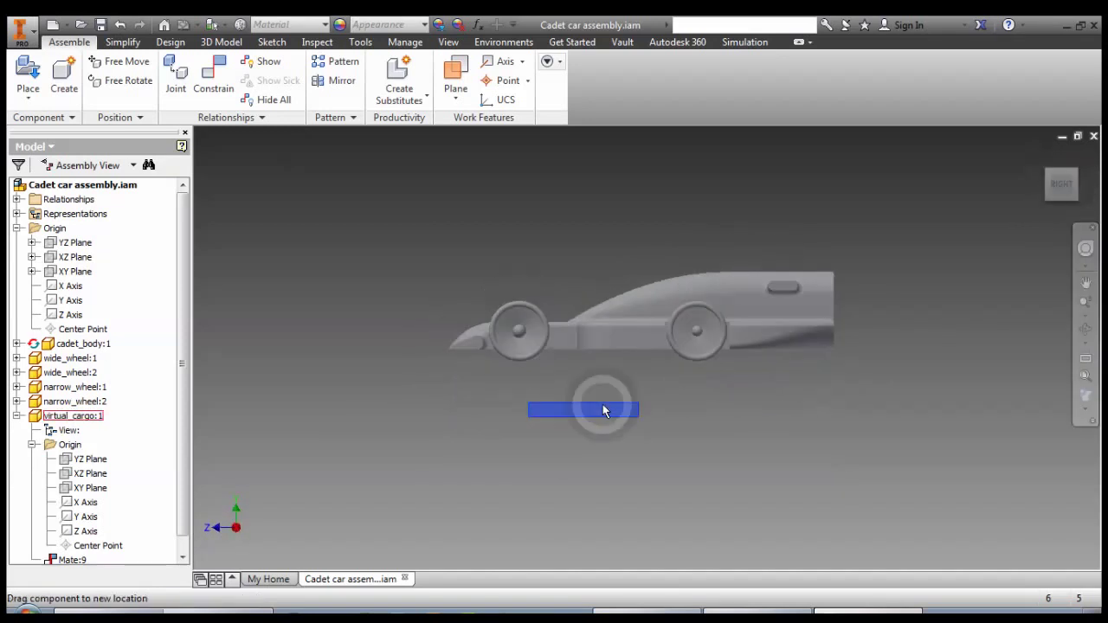
drag(604, 410, 433, 338)
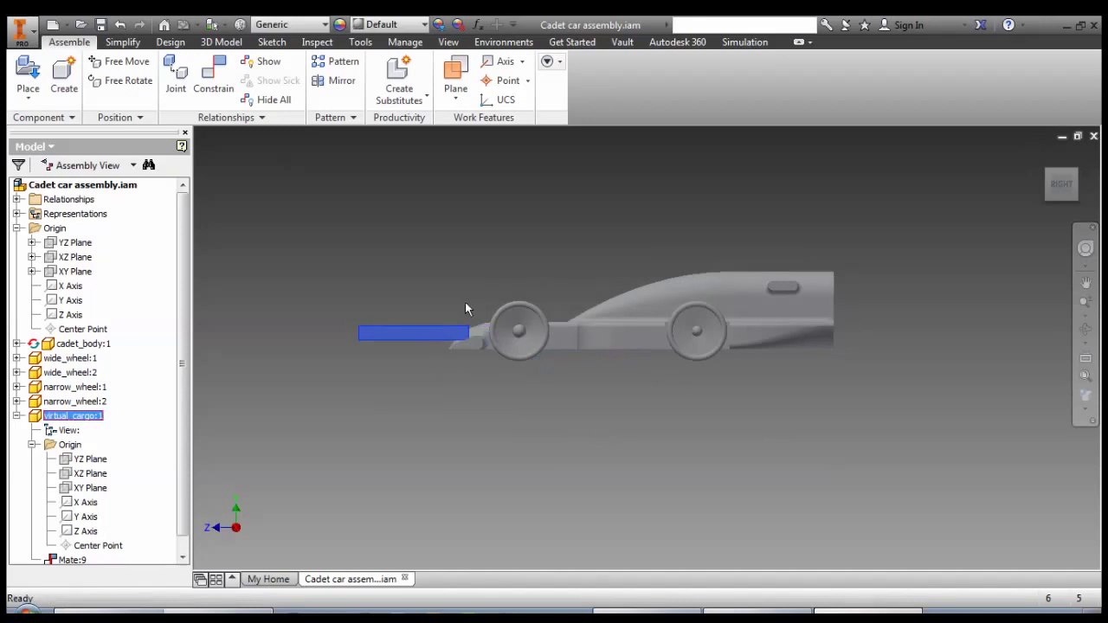
click(1064, 180)
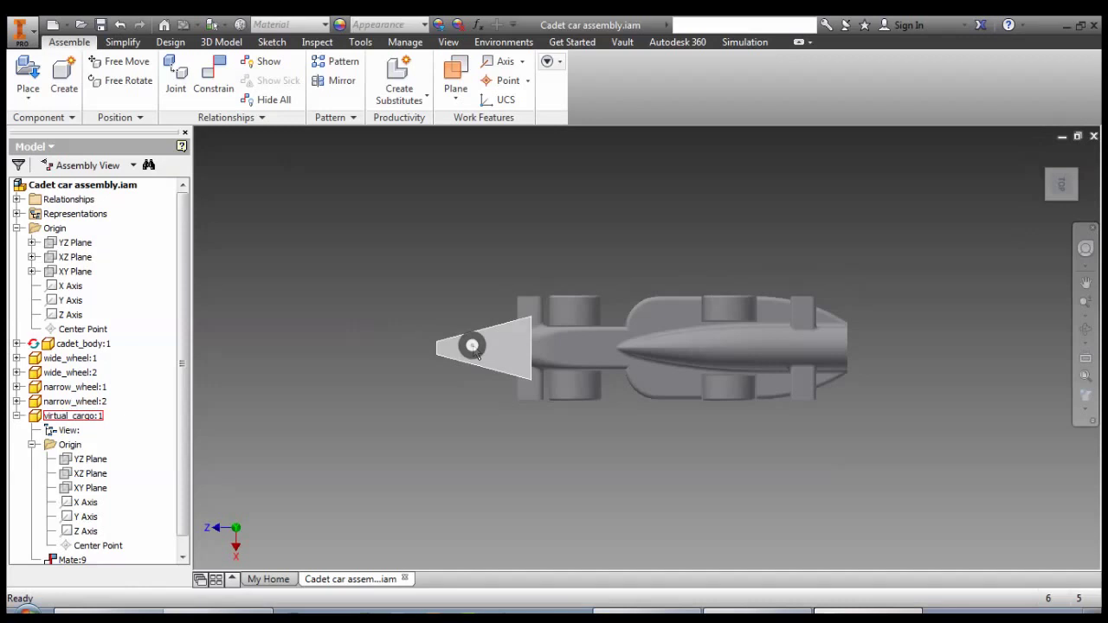
drag(472, 346, 639, 351)
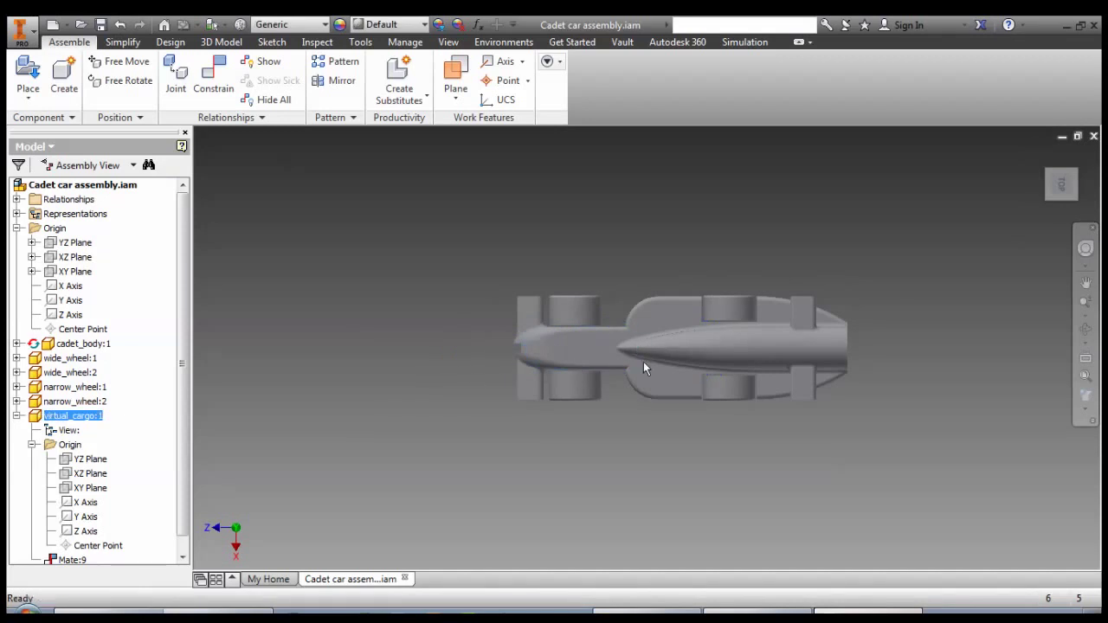
Constrain the virtual cargo's bottom face flush with the narrow groove face along the car body's underside, with a 0 offset.
shift+middle_drag(639, 449, 654, 370)
scroll(657, 367, down, 1)
scroll(656, 366, up, 5)
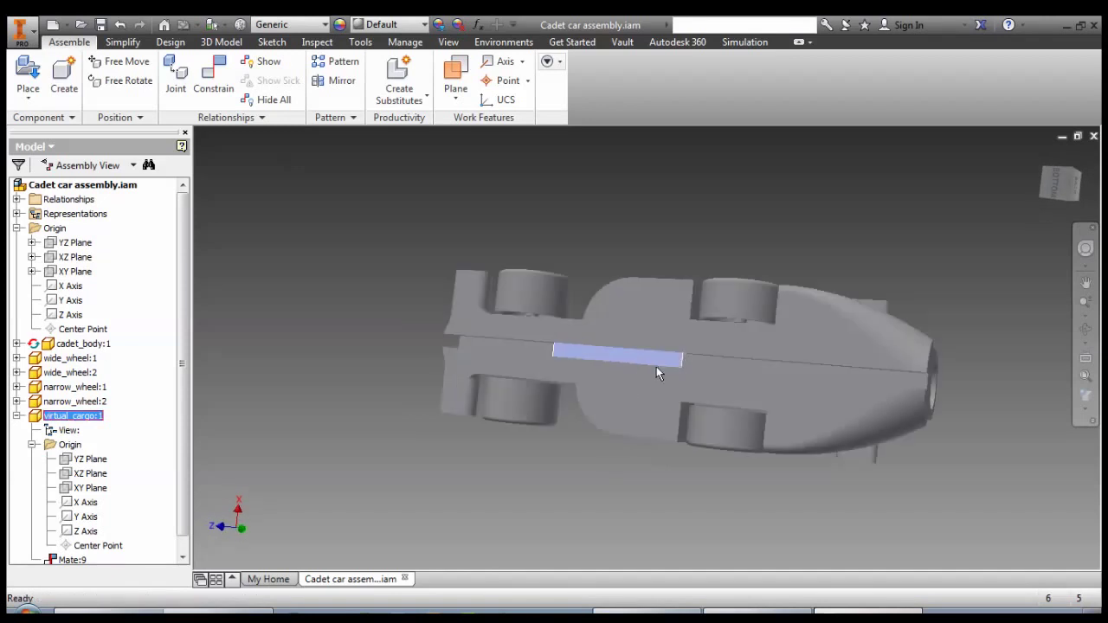
key(c)
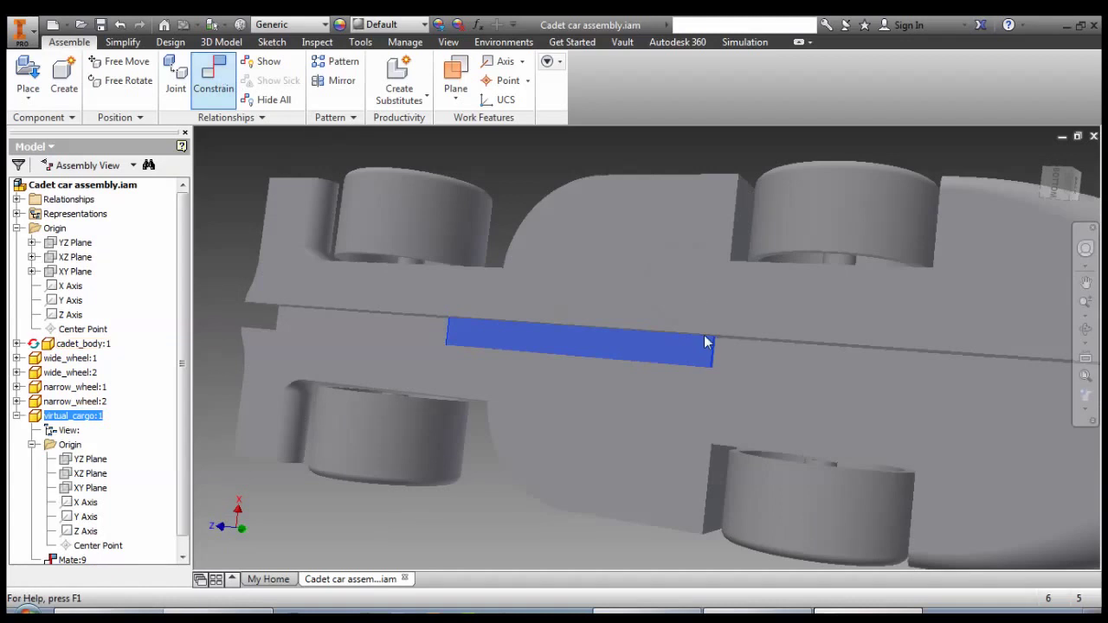
click(686, 347)
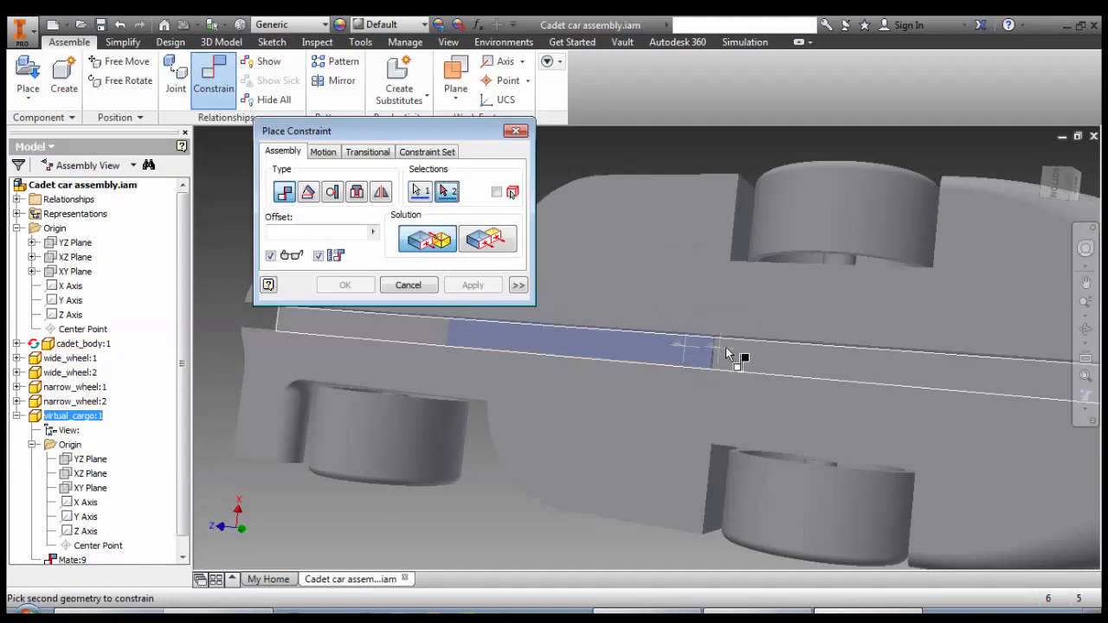
click(746, 354)
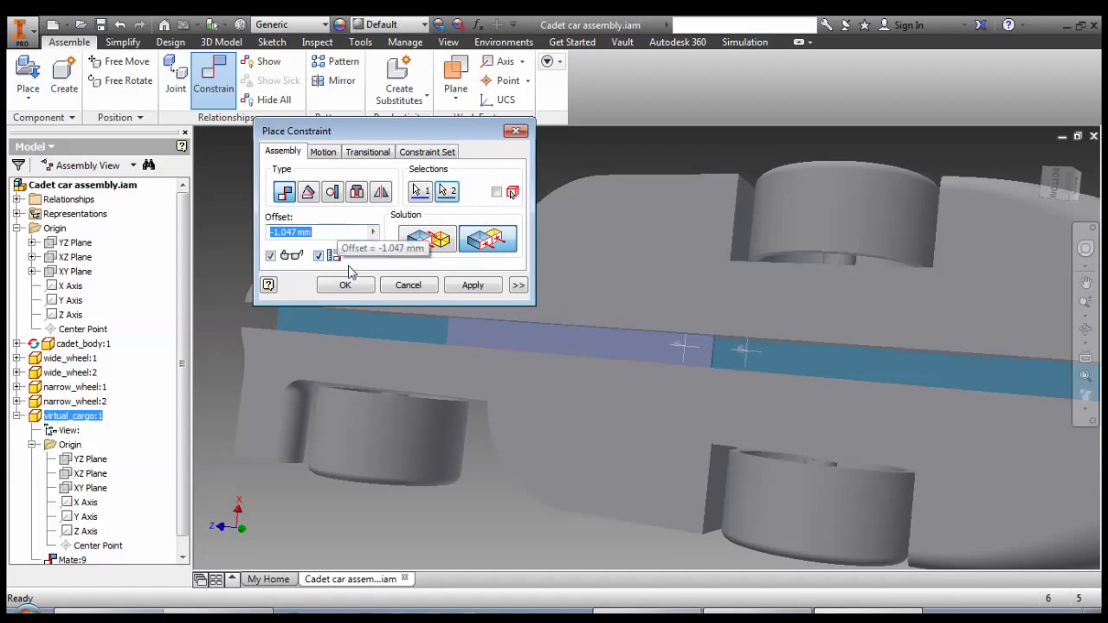
click(489, 242)
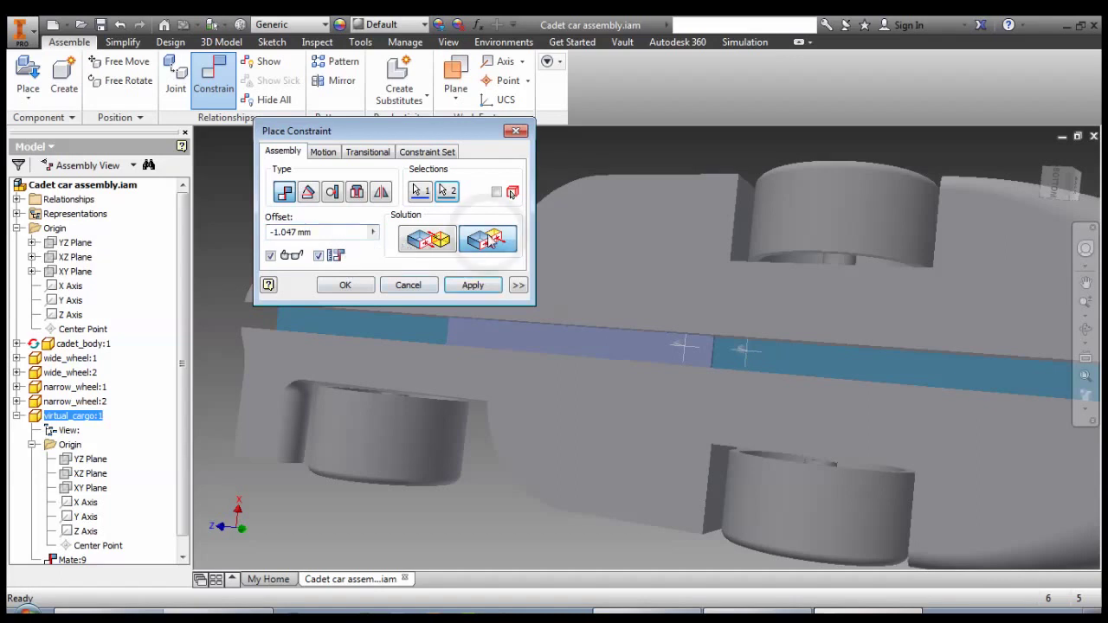
double_click(334, 227)
text(0)
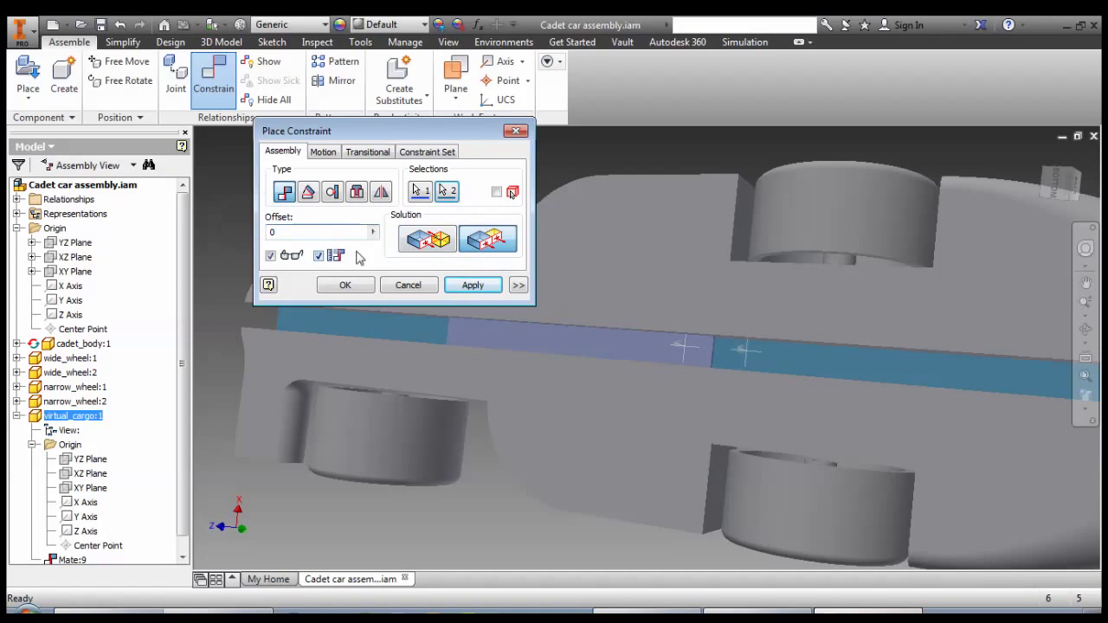
click(344, 285)
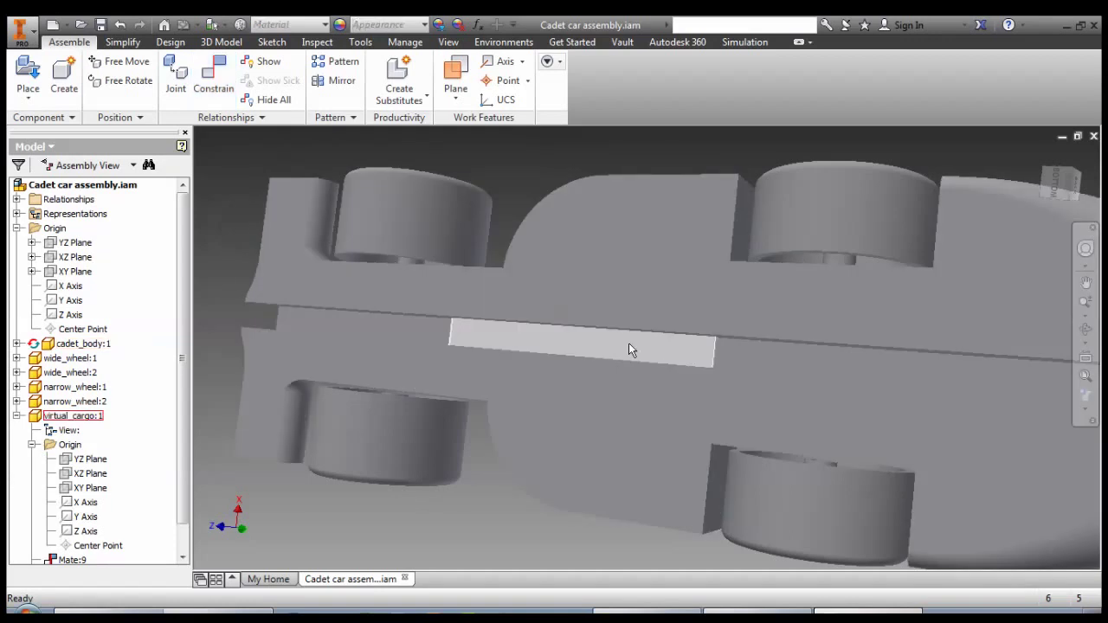
Open the virtual cargo for in-place editing to examine its position inside the transparent car, and return to the assembly.
key(F4)
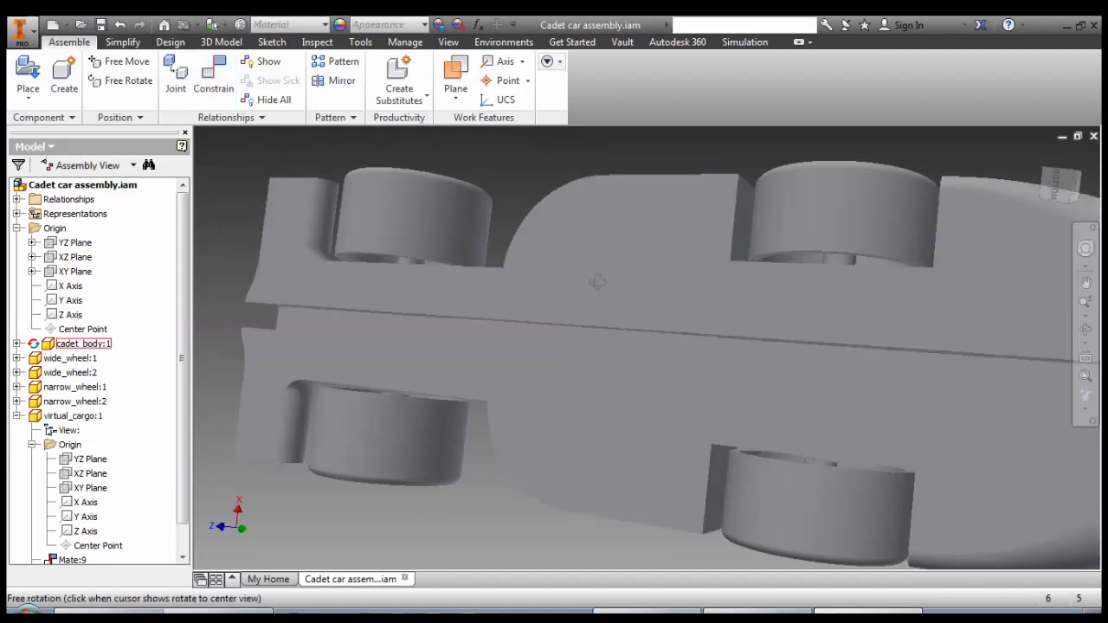
drag(597, 281, 187, 317)
scroll(185, 346, down, 1)
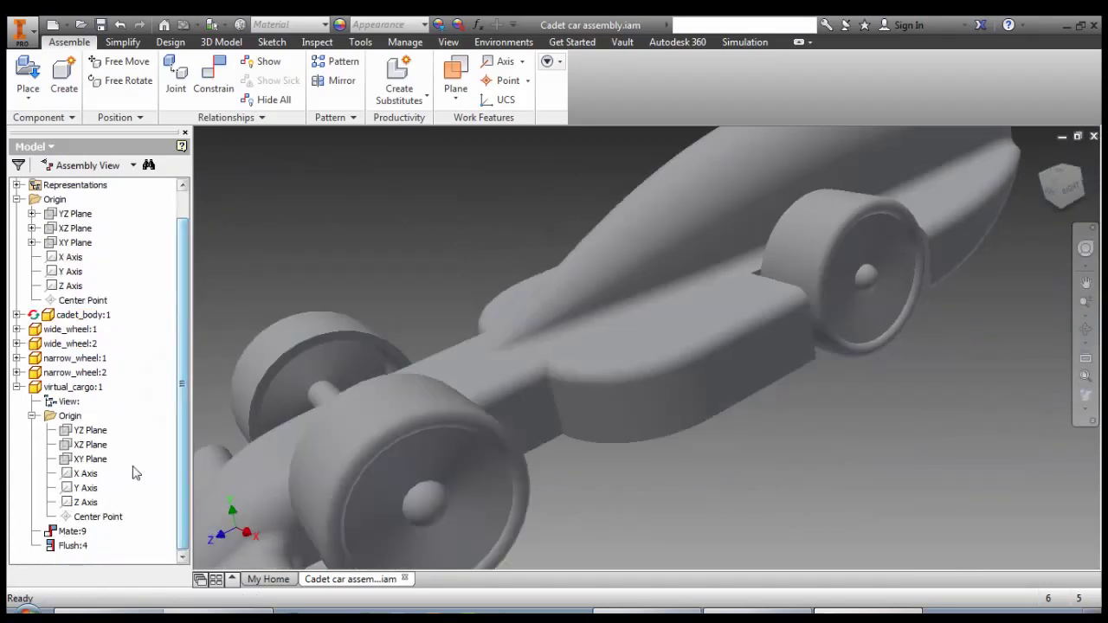
double_click(47, 391)
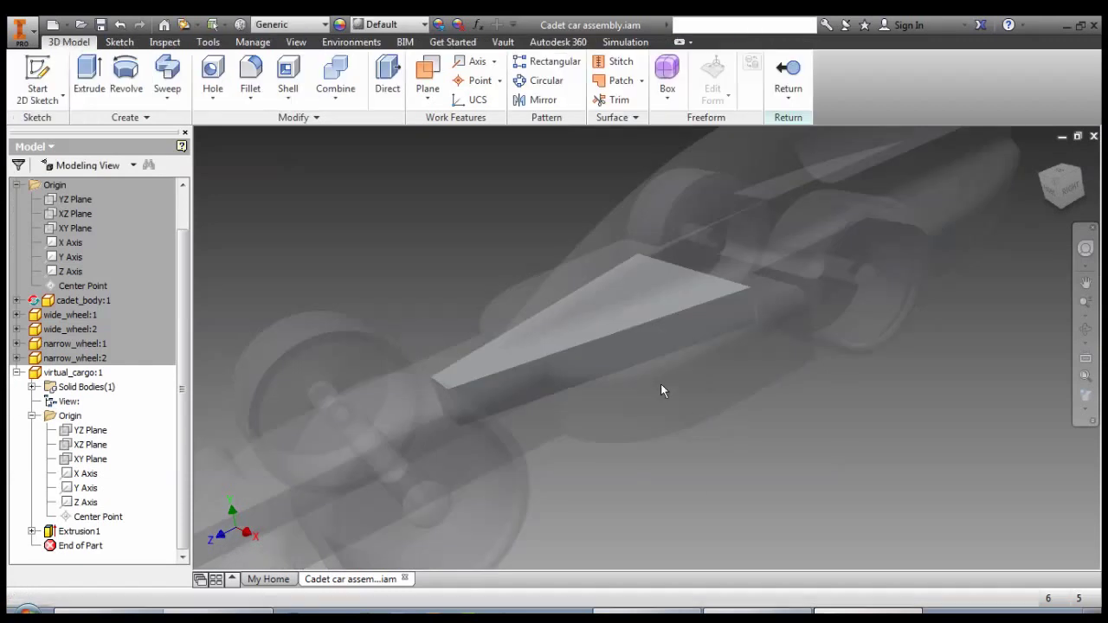
drag(643, 425, 701, 412)
key(Escape)
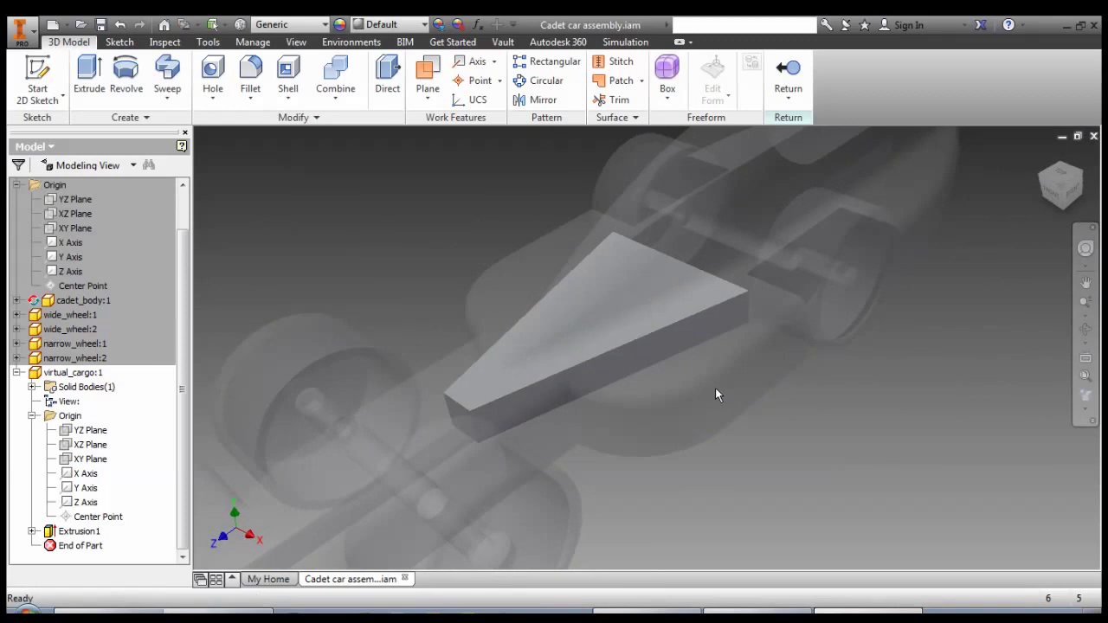
click(785, 71)
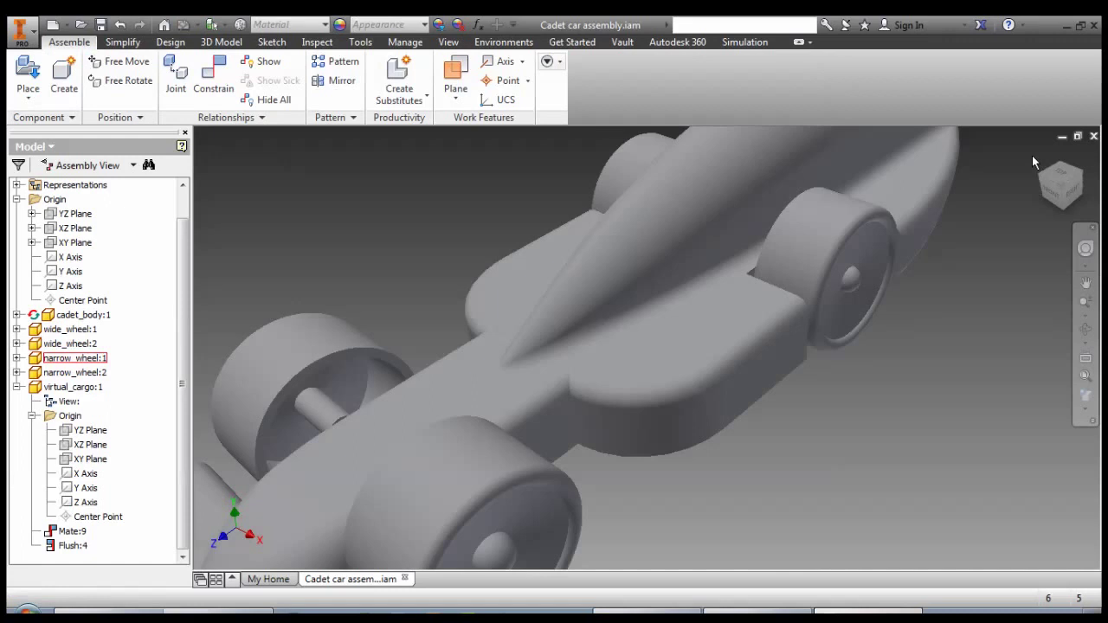
Apply the Copper - Polished appearance from the Inventor Material Library to the car body.
click(1034, 156)
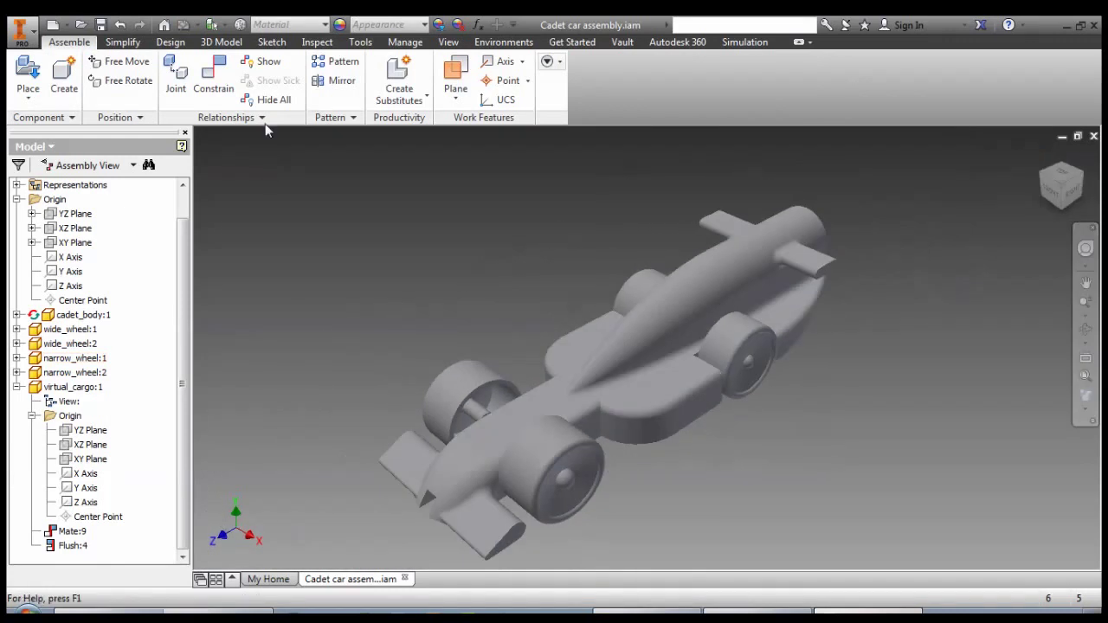
click(360, 43)
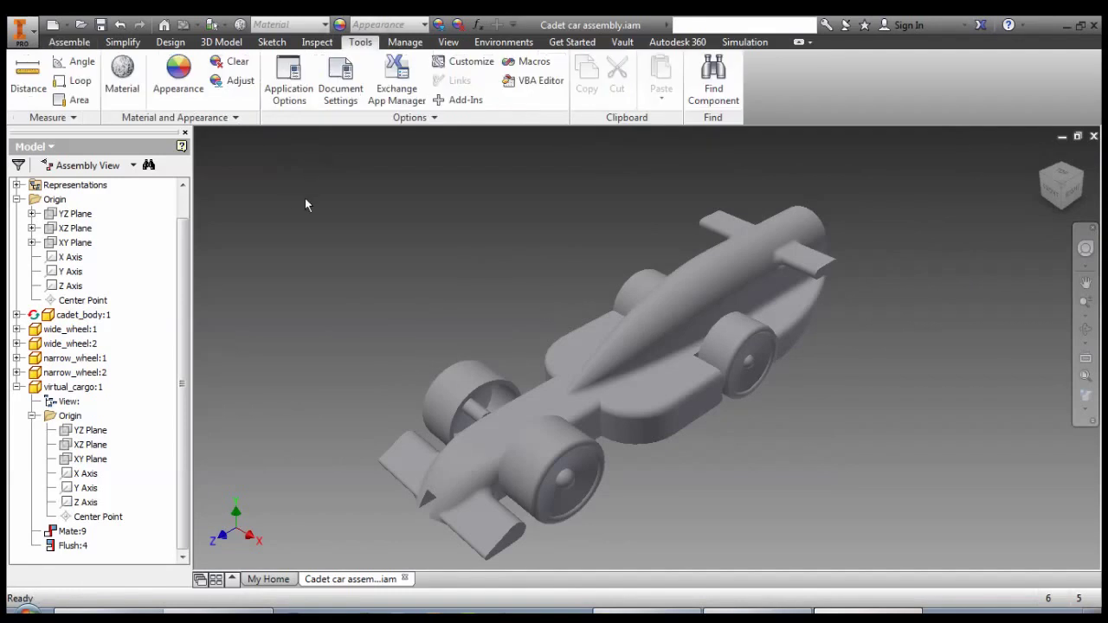
click(16, 387)
click(16, 228)
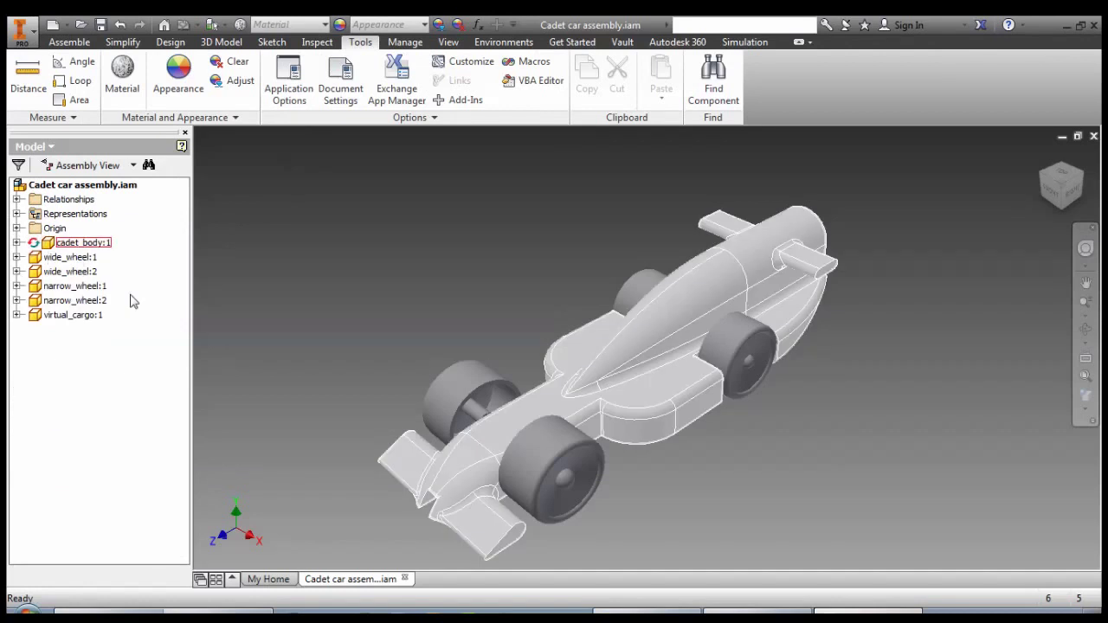
click(78, 243)
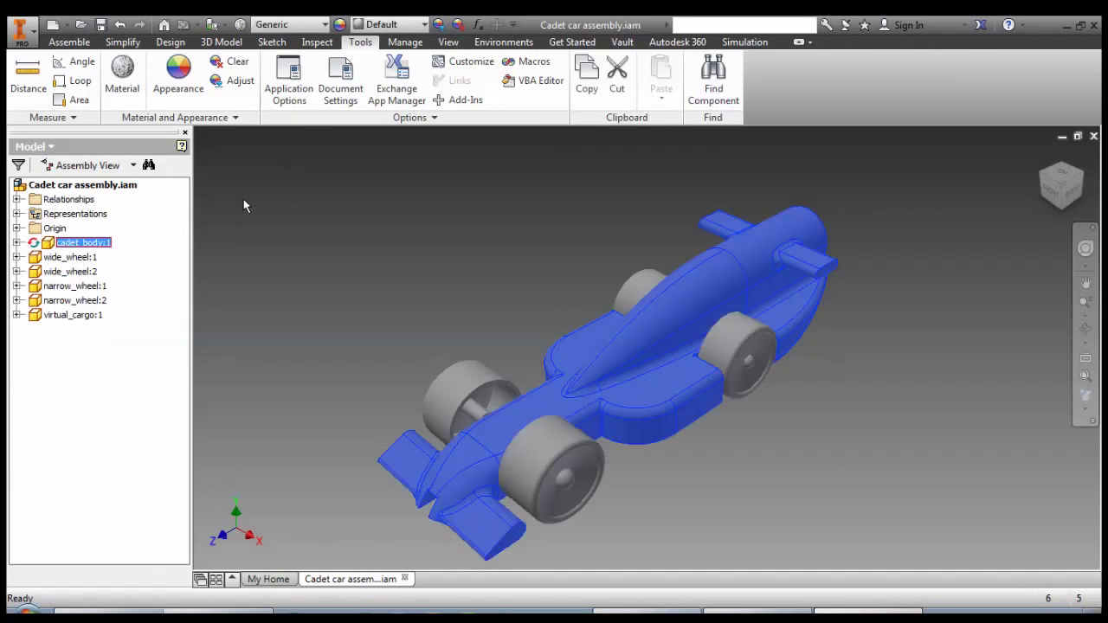
click(179, 76)
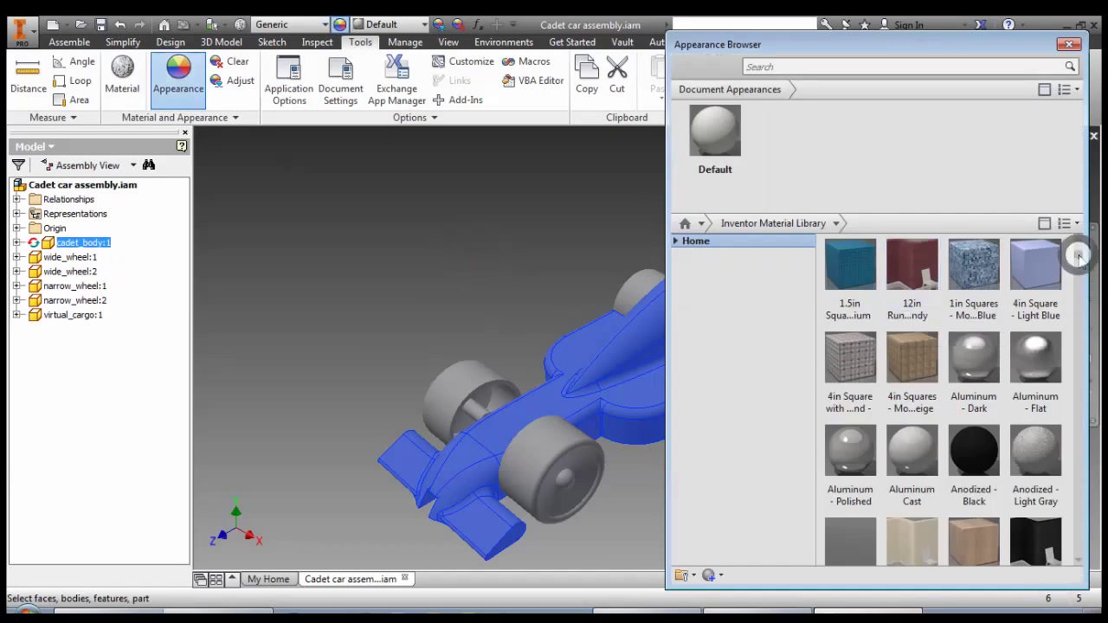
drag(1079, 253, 1085, 319)
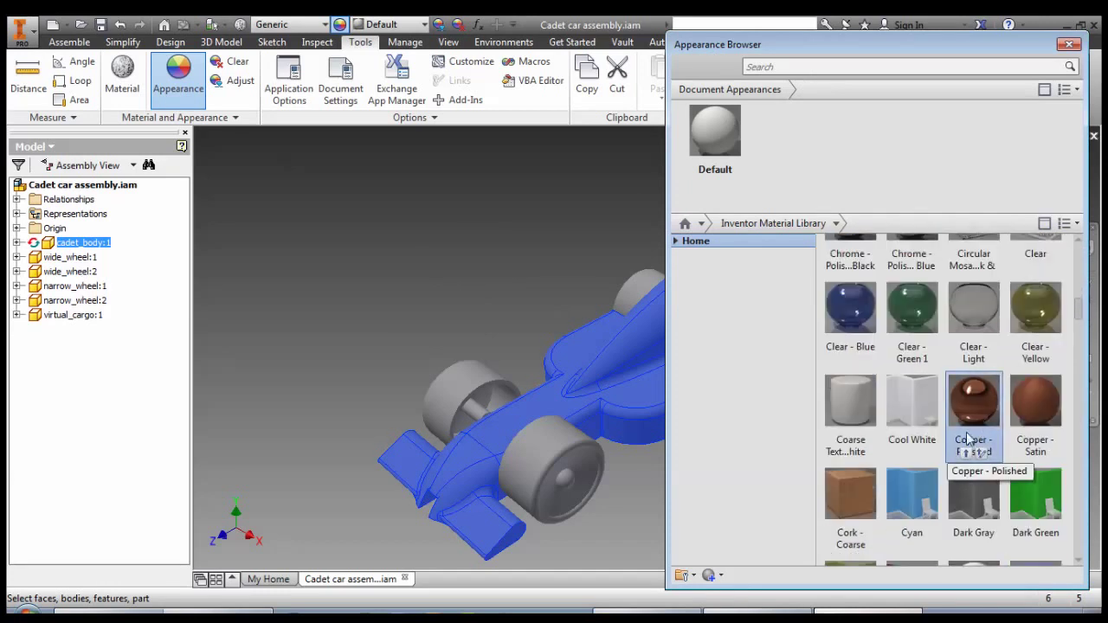
click(970, 402)
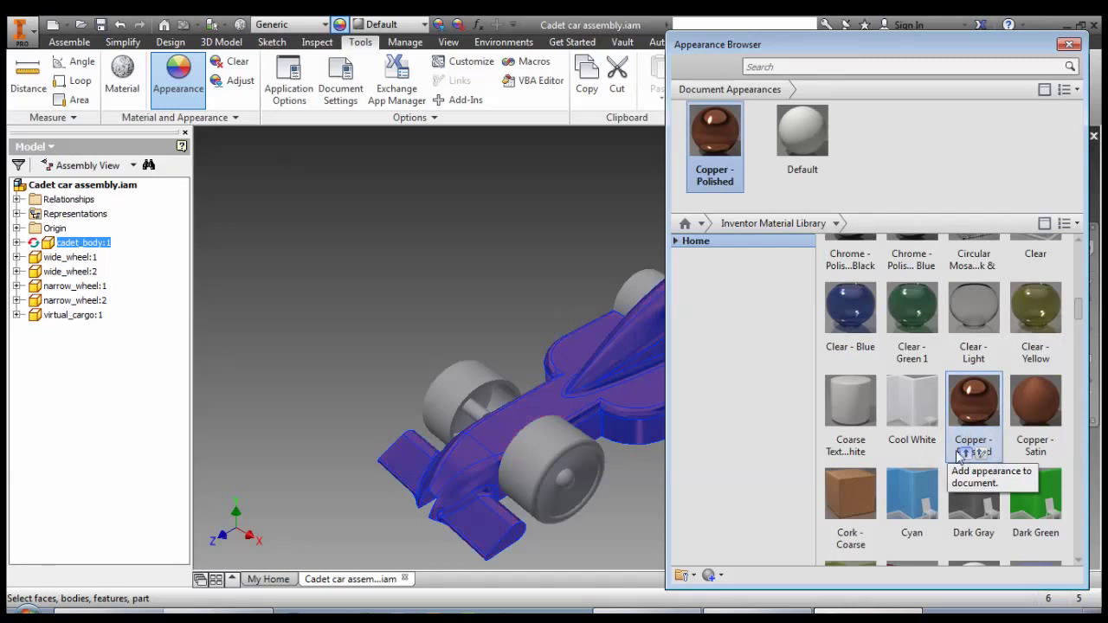
click(1068, 45)
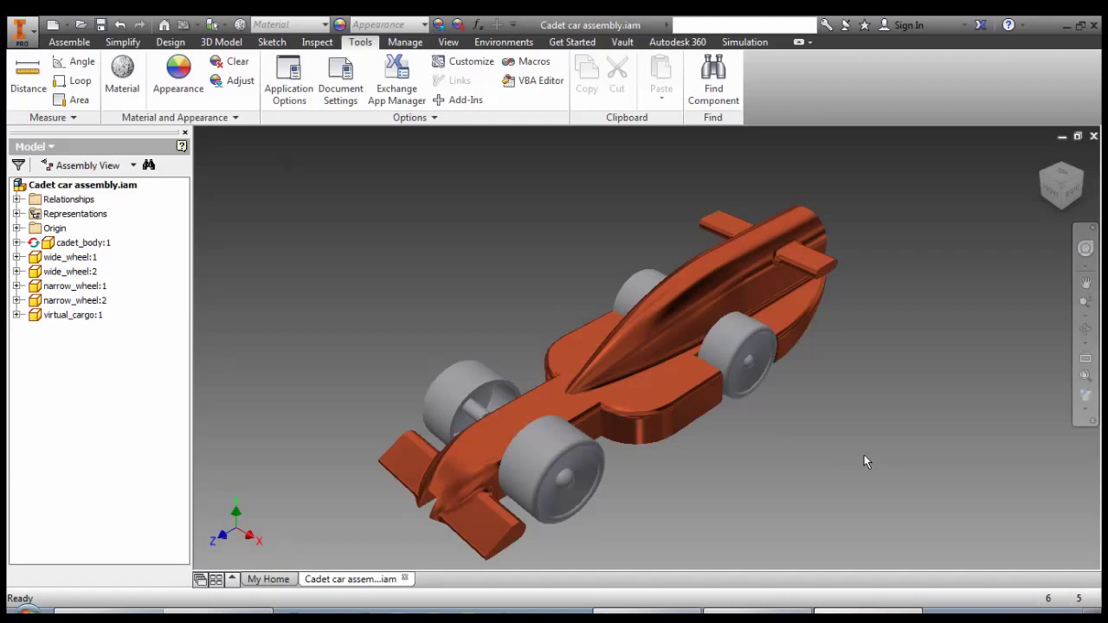
Apply the Glossy - Black appearance to all four wheels, both wide and both narrow.
click(69, 257)
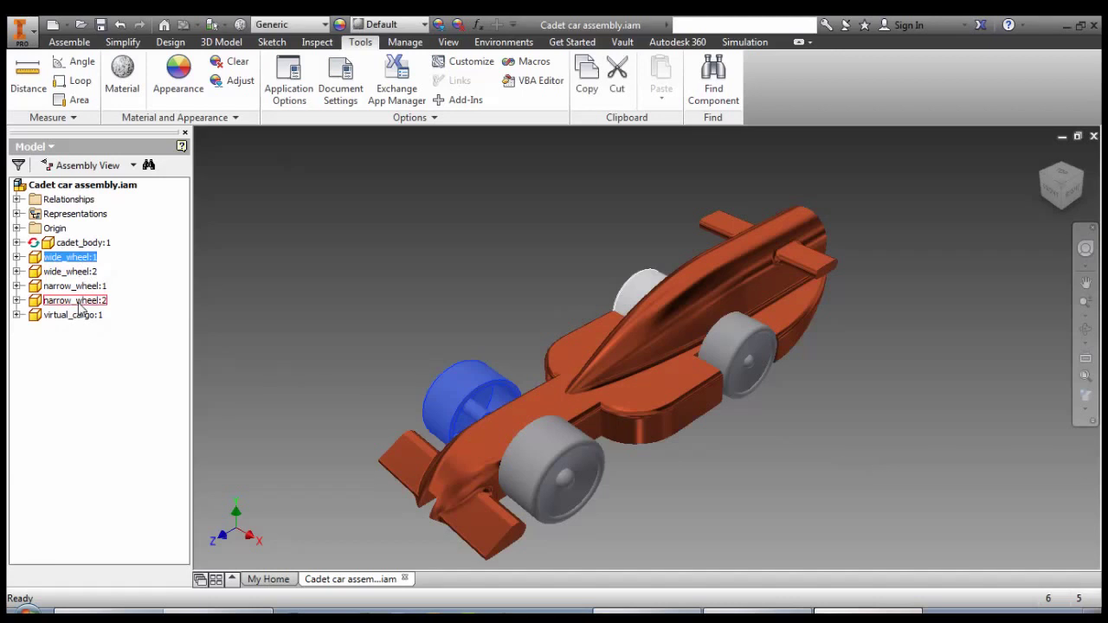
shift+click(76, 300)
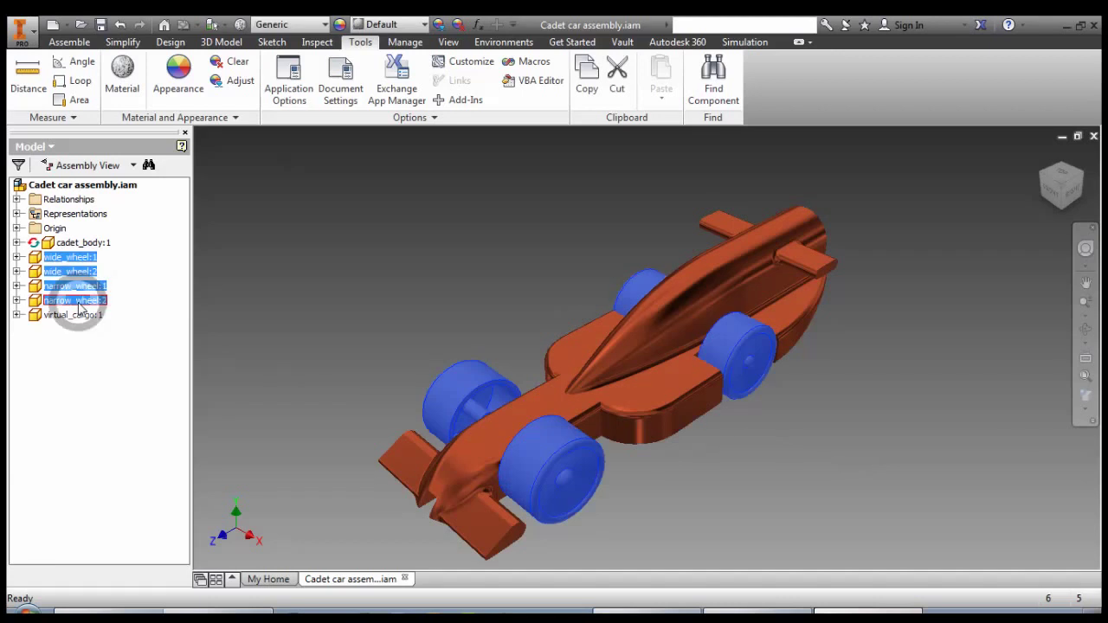
click(178, 76)
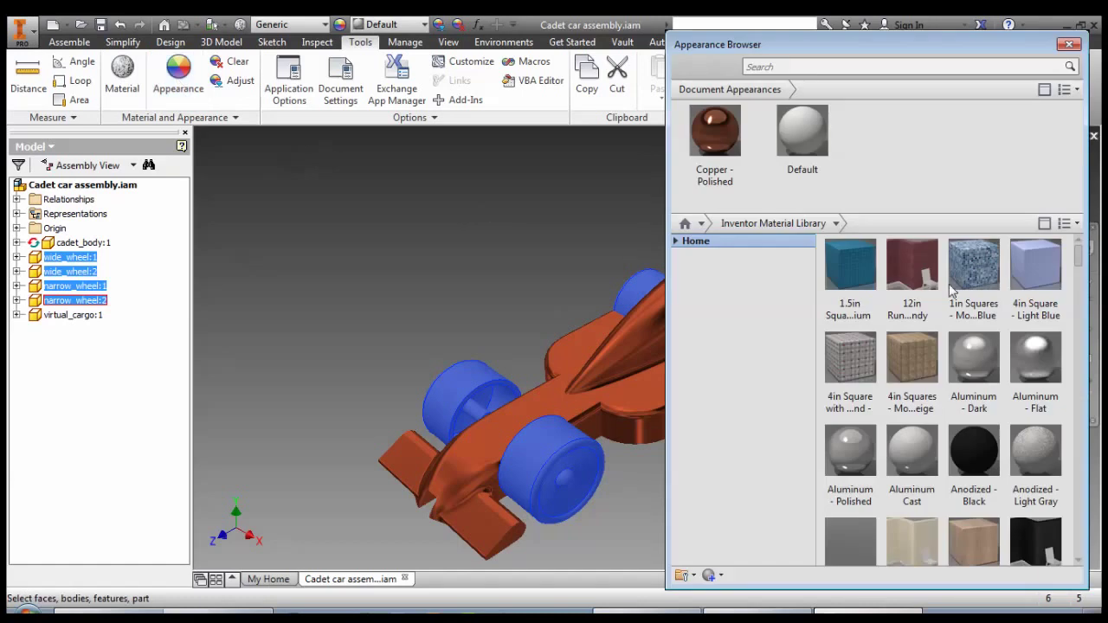
drag(1082, 251, 1080, 359)
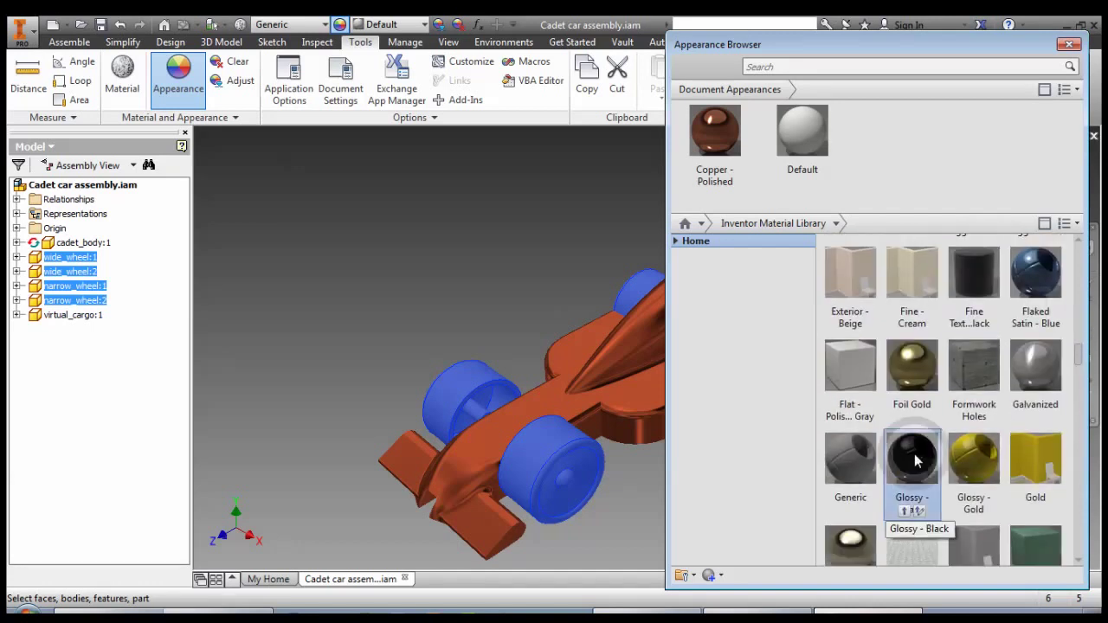
click(908, 511)
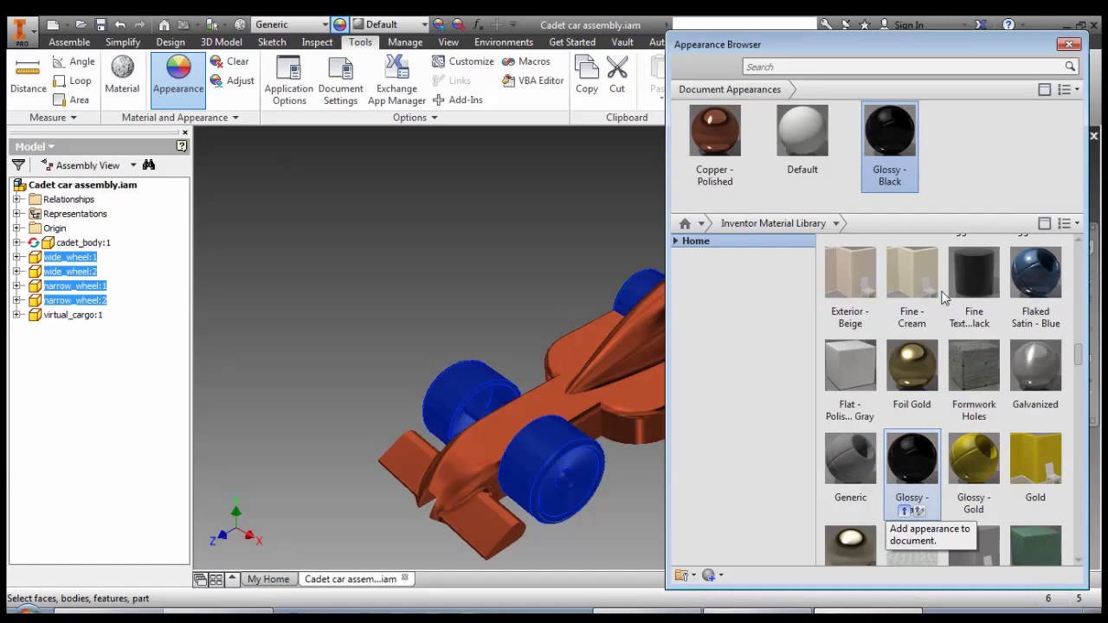
click(1069, 44)
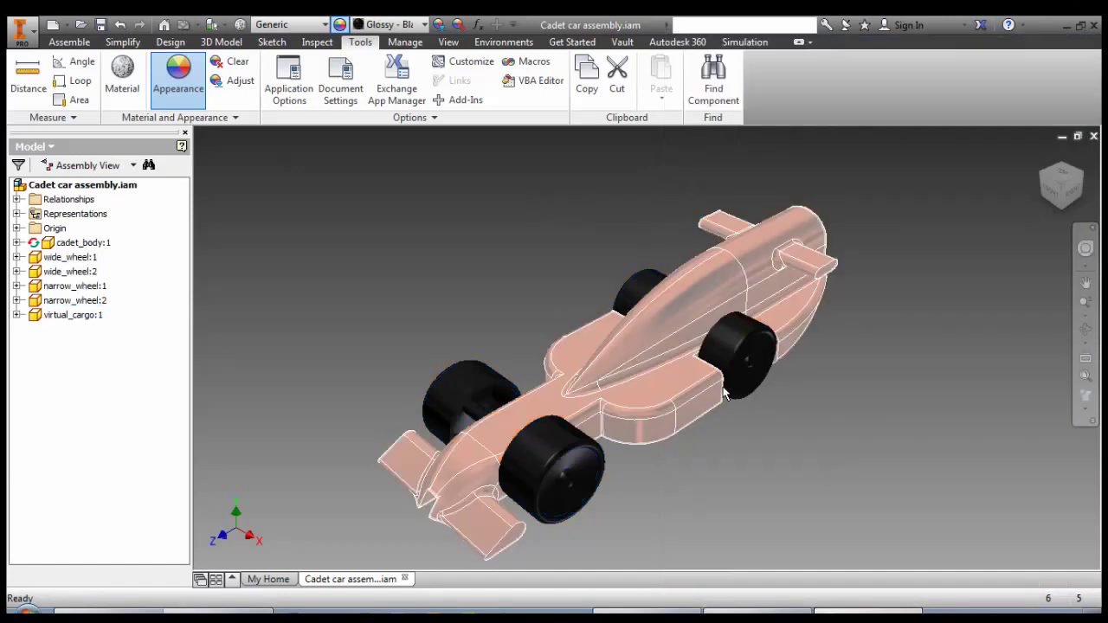
Apply the Glossy - Gold appearance to the virtual cargo.
click(71, 315)
click(177, 78)
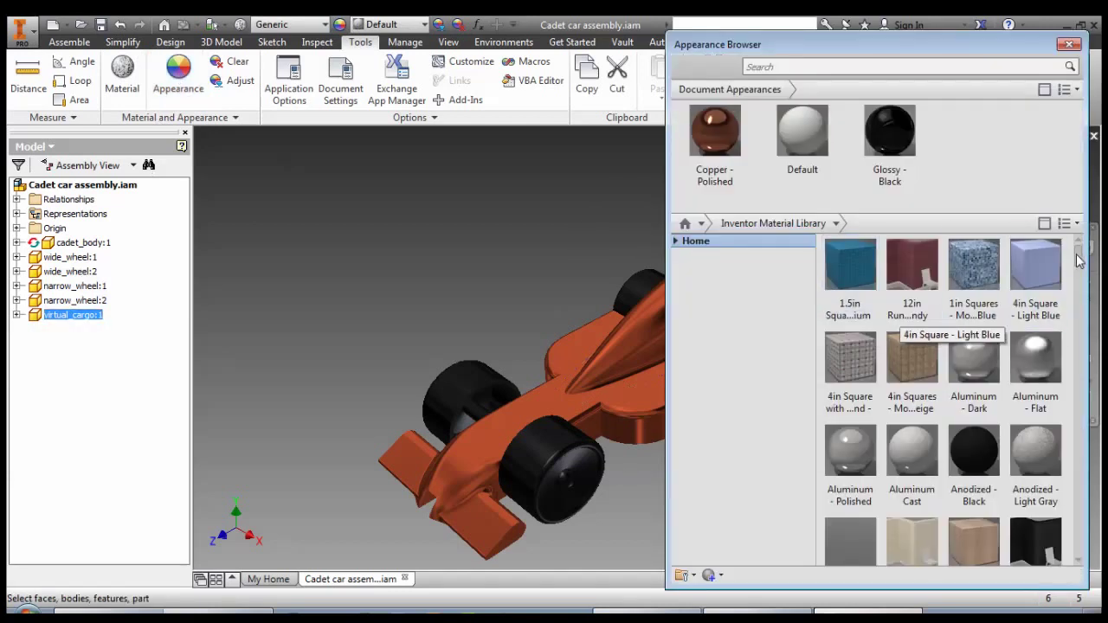
drag(1077, 261, 1077, 371)
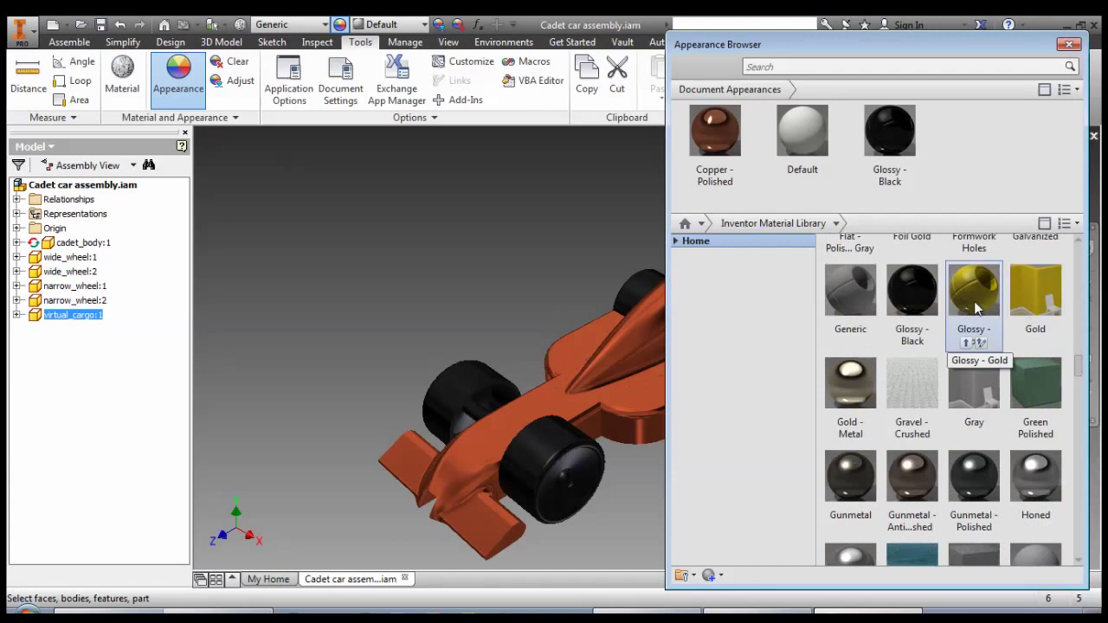
click(971, 342)
click(970, 343)
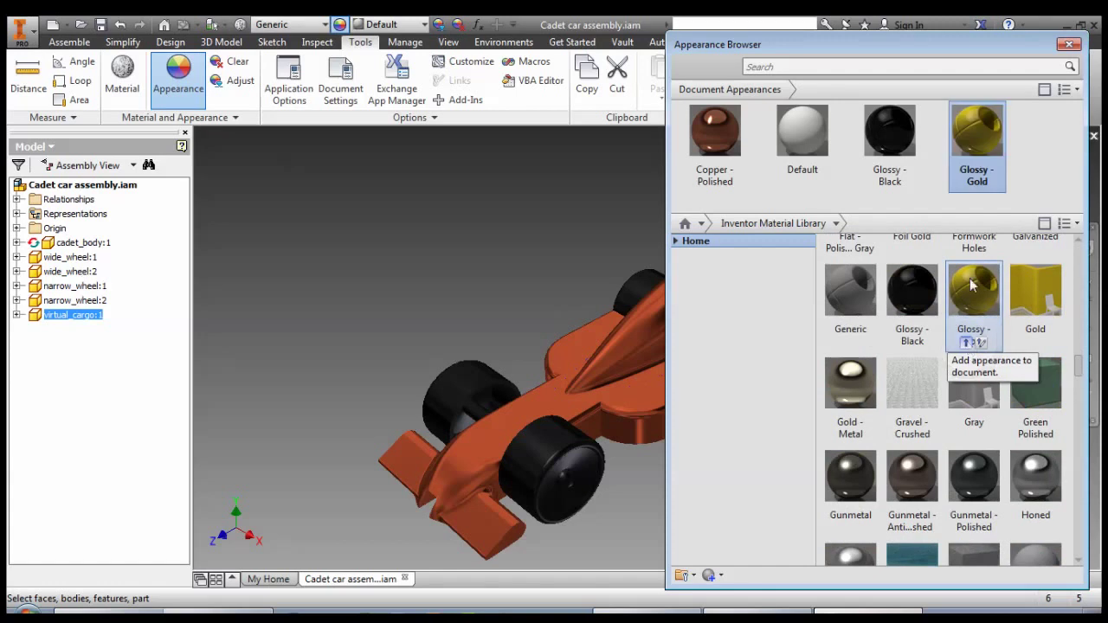
click(1069, 45)
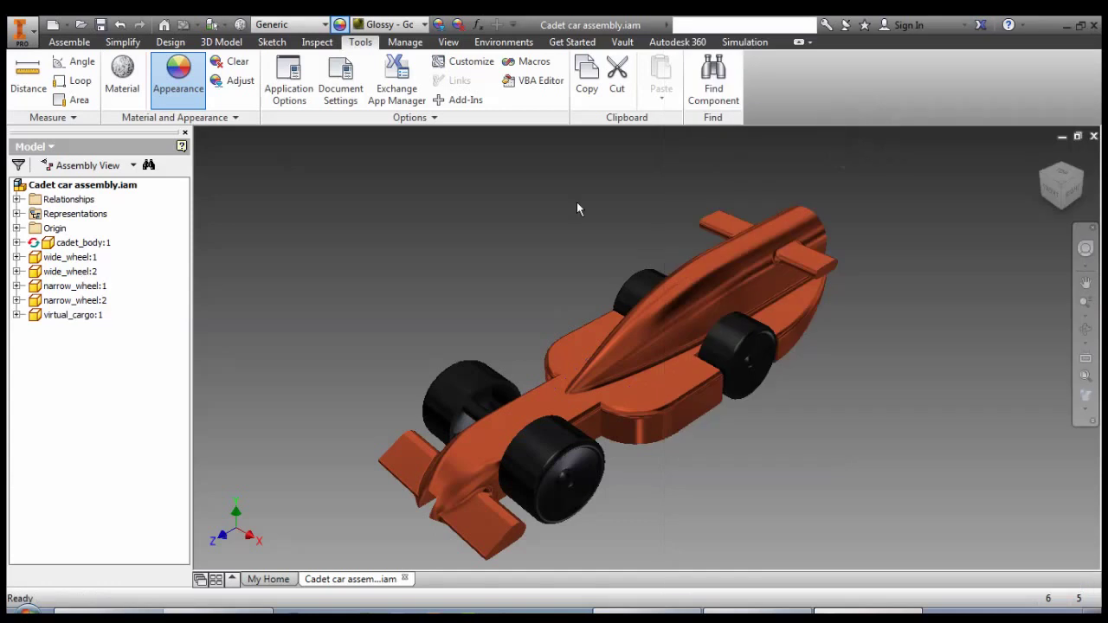
Open the car body for in-place editing within the assembly, with its feature history shown down to the end of the part.
click(683, 357)
mouse_move(683, 357)
shift+middle_down()
mouse_move(693, 349)
mouse_move(672, 367)
mouse_move(695, 336)
mouse_move(676, 353)
shift+middle_up()
click(1041, 155)
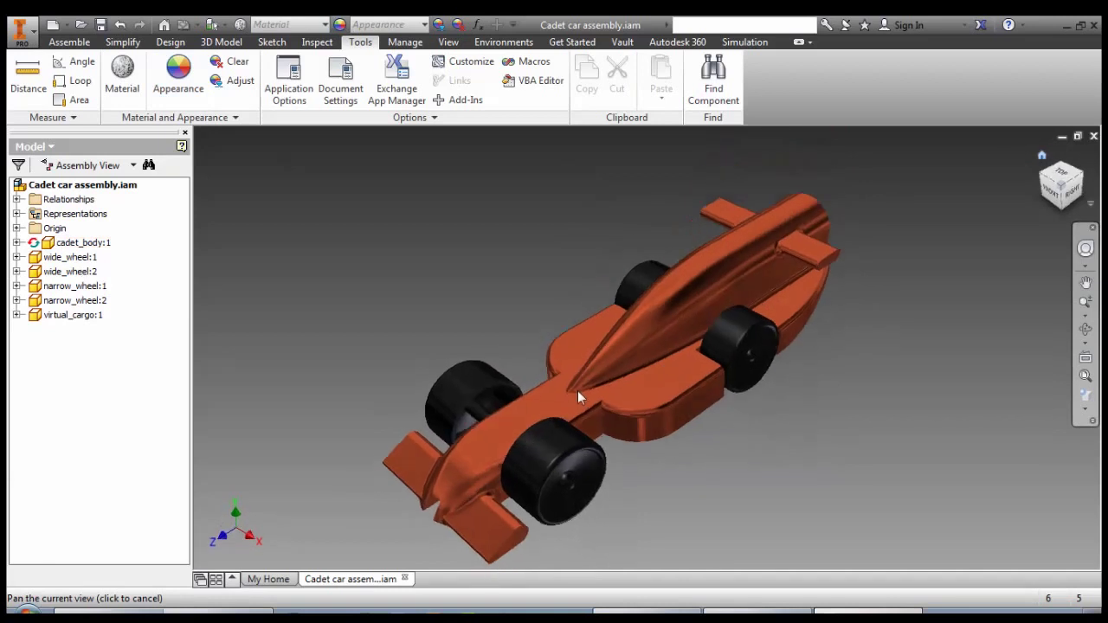
click(577, 391)
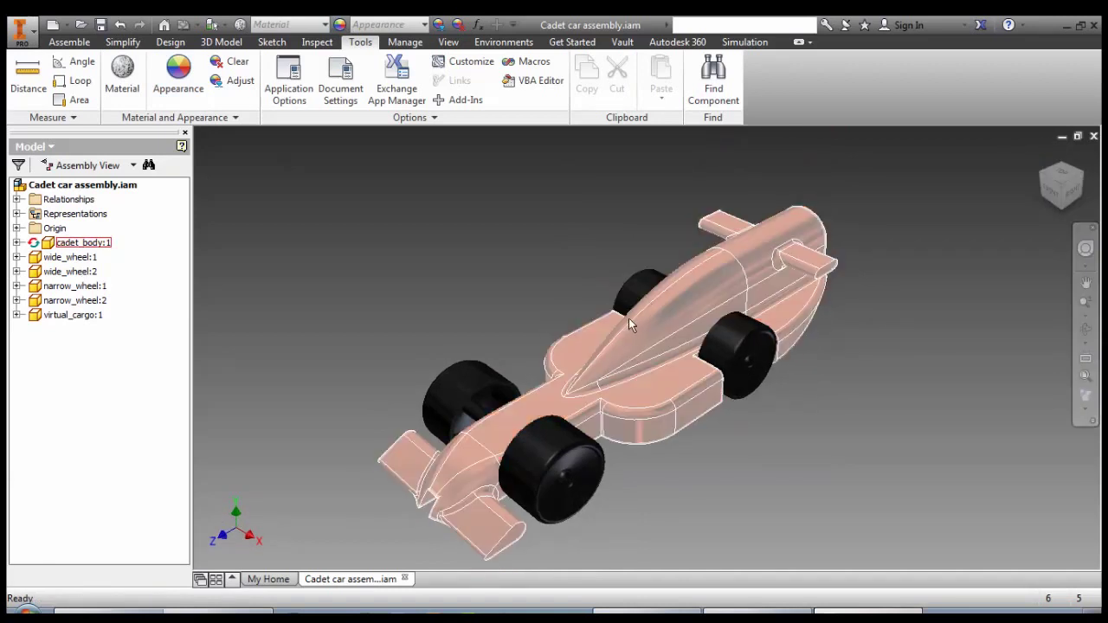
double_click(60, 242)
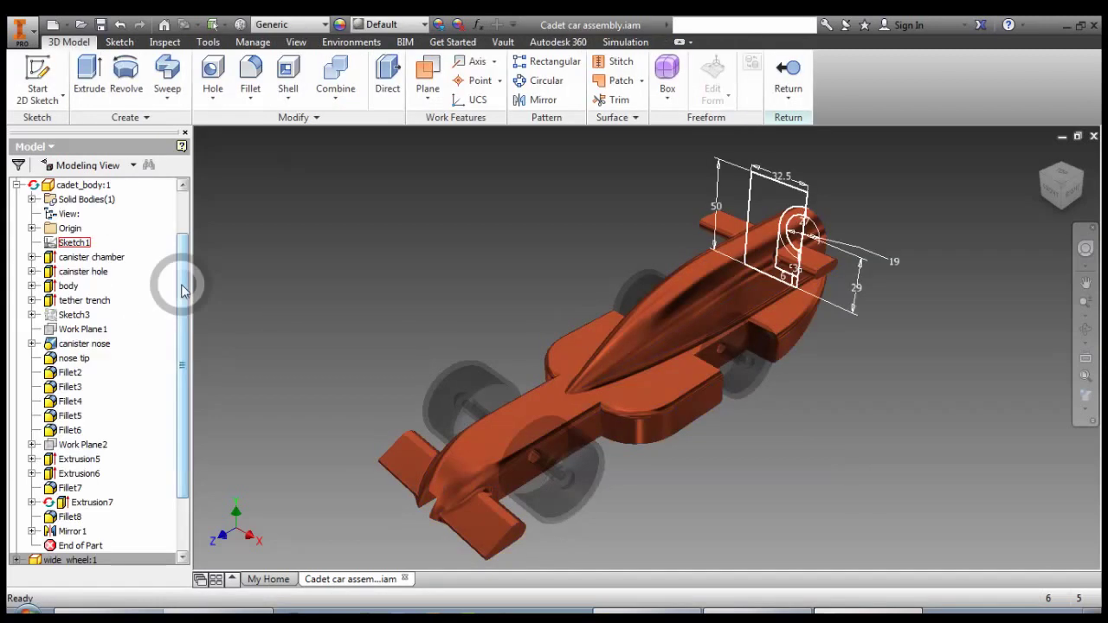
scroll(185, 284, down, 2)
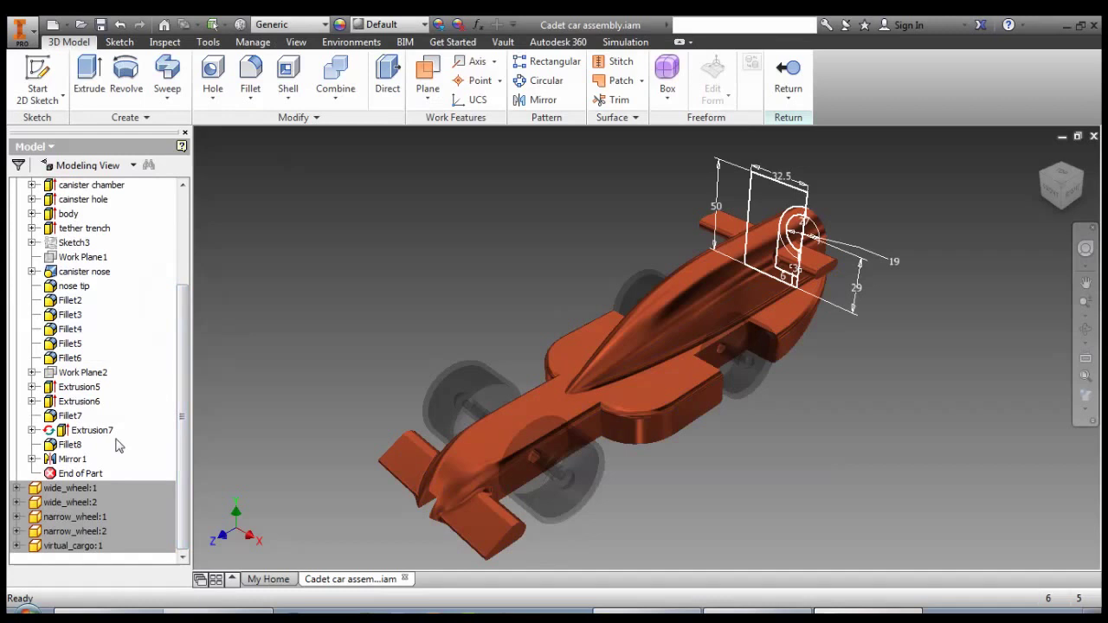
mouse_move(76, 473)
mouse_down()
mouse_move(69, 461)
mouse_move(69, 487)
mouse_move(94, 481)
mouse_up()
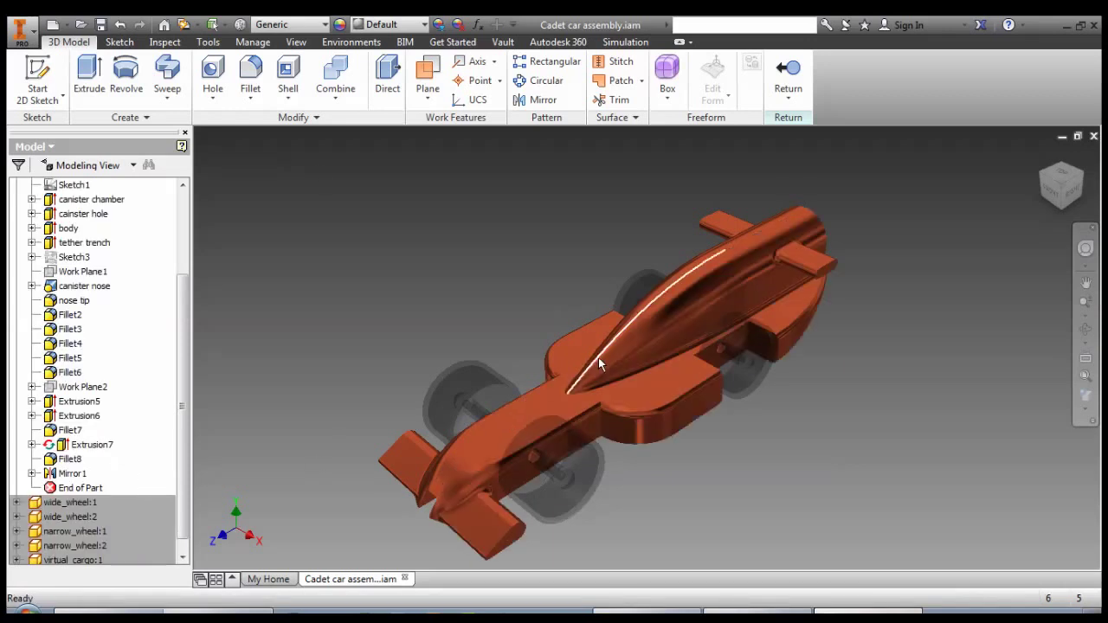
Start a constant-radius fillet on the two long curved edges along the top of the body's raised canister nose.
click(250, 73)
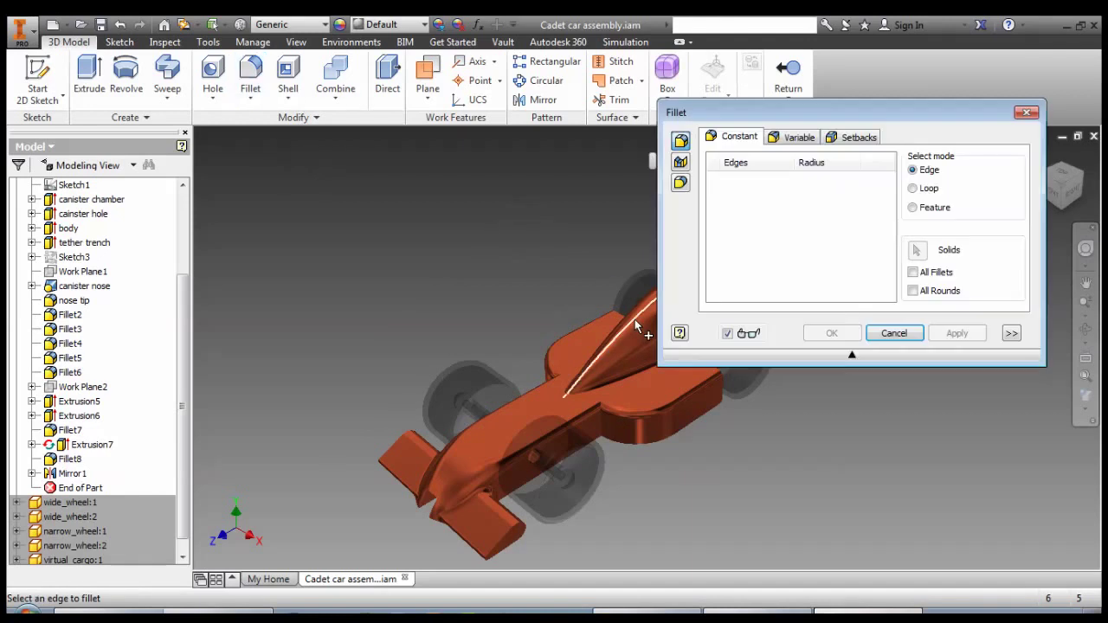
click(630, 313)
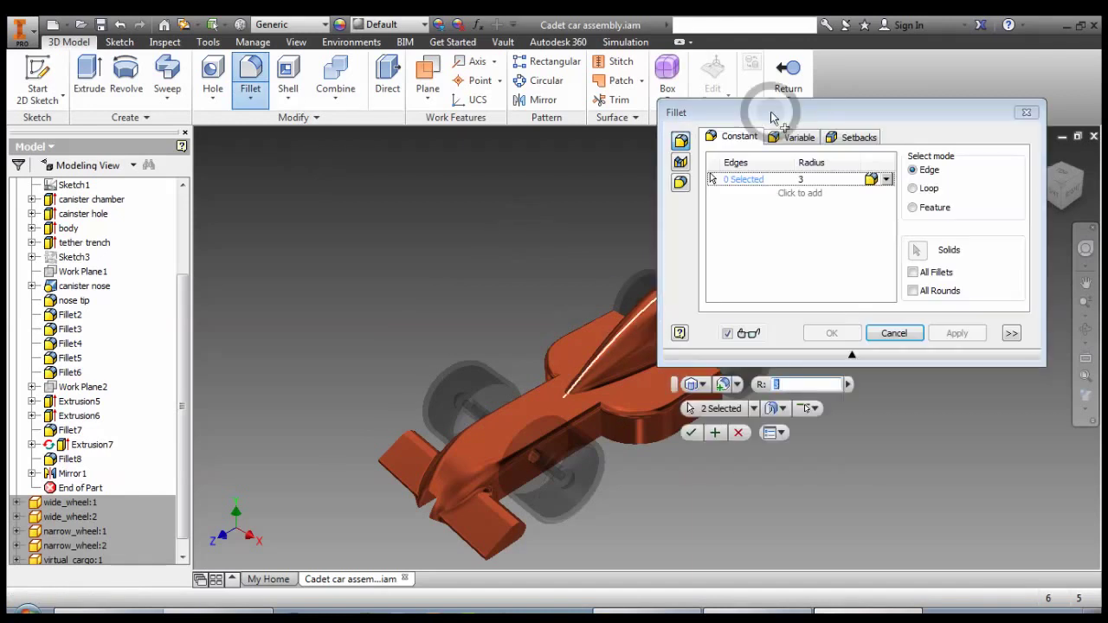
drag(798, 114, 218, 117)
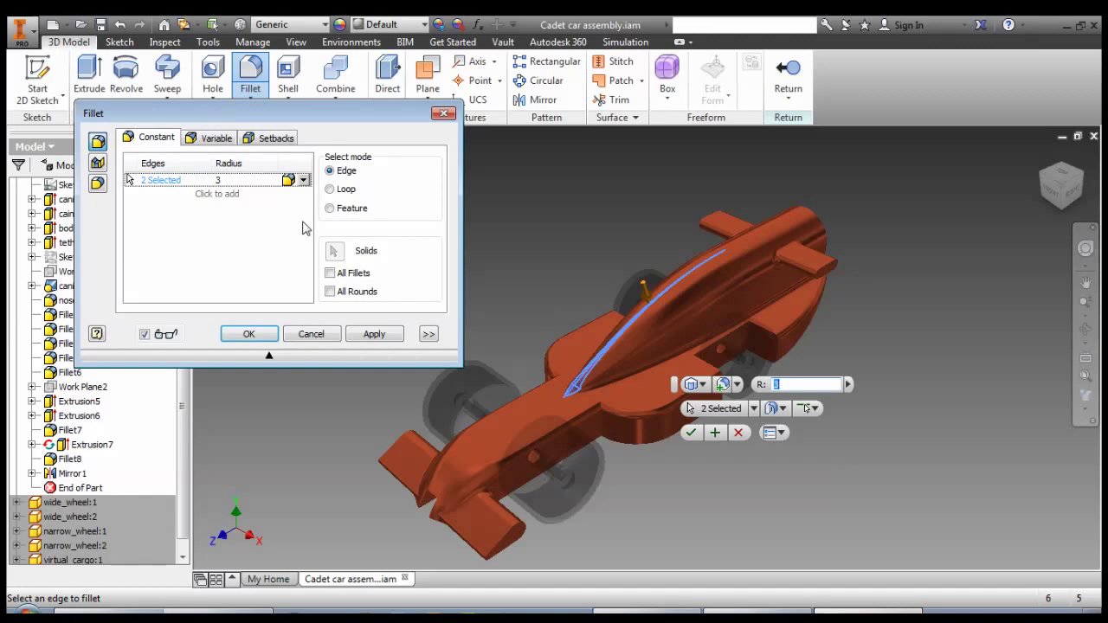
Try fillet radii of 10, 6 and 4 on the two selected canister nose edges.
click(233, 182)
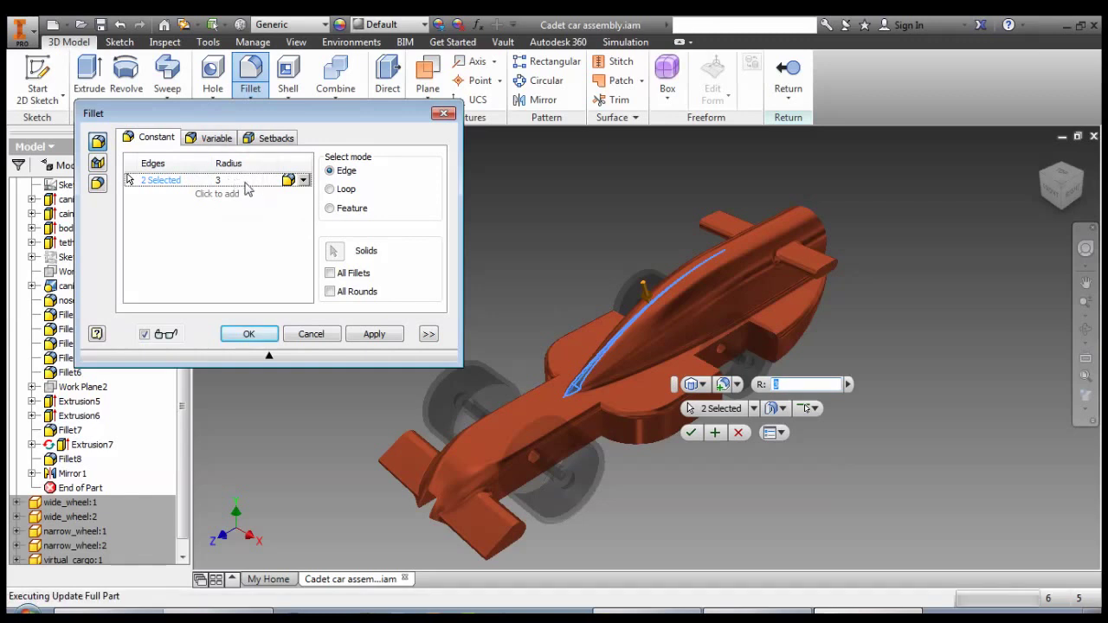
click(214, 183)
text(1)
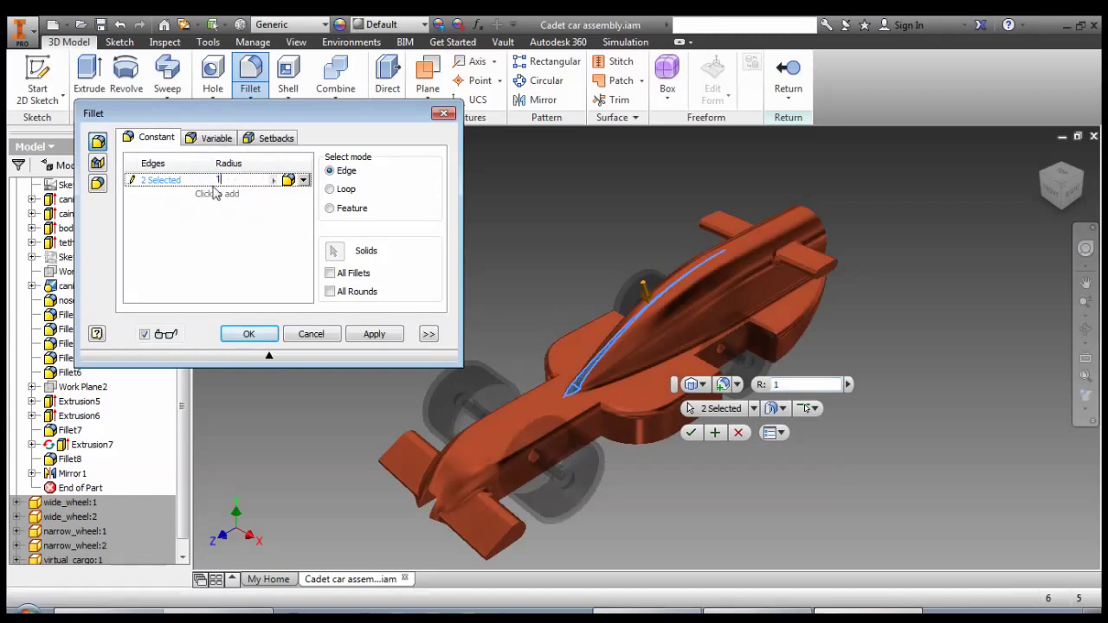
text(0)
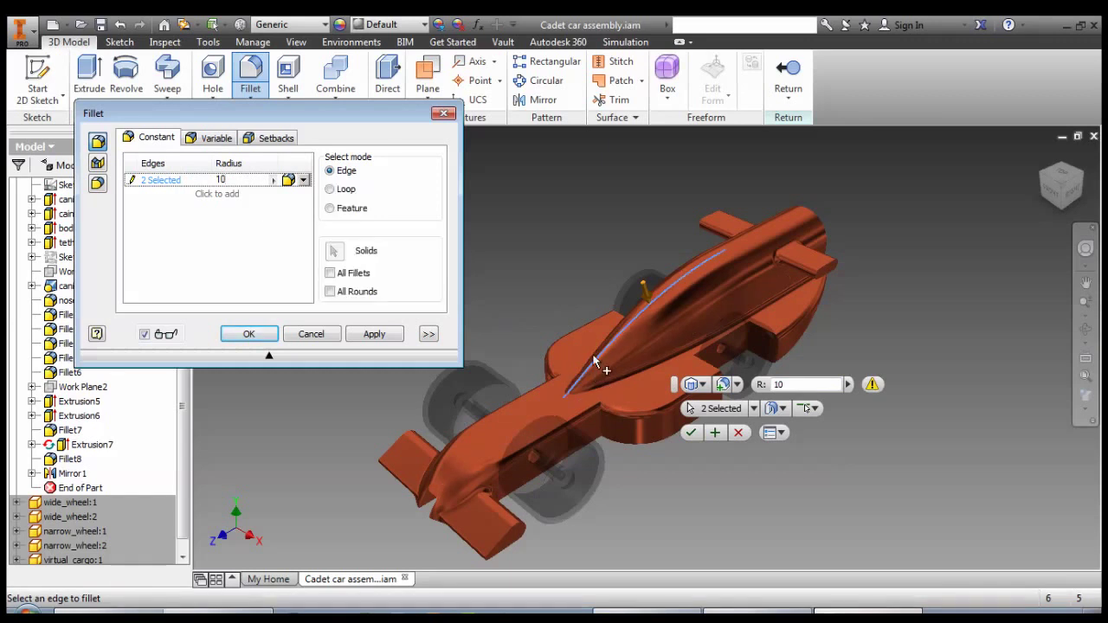
double_click(219, 180)
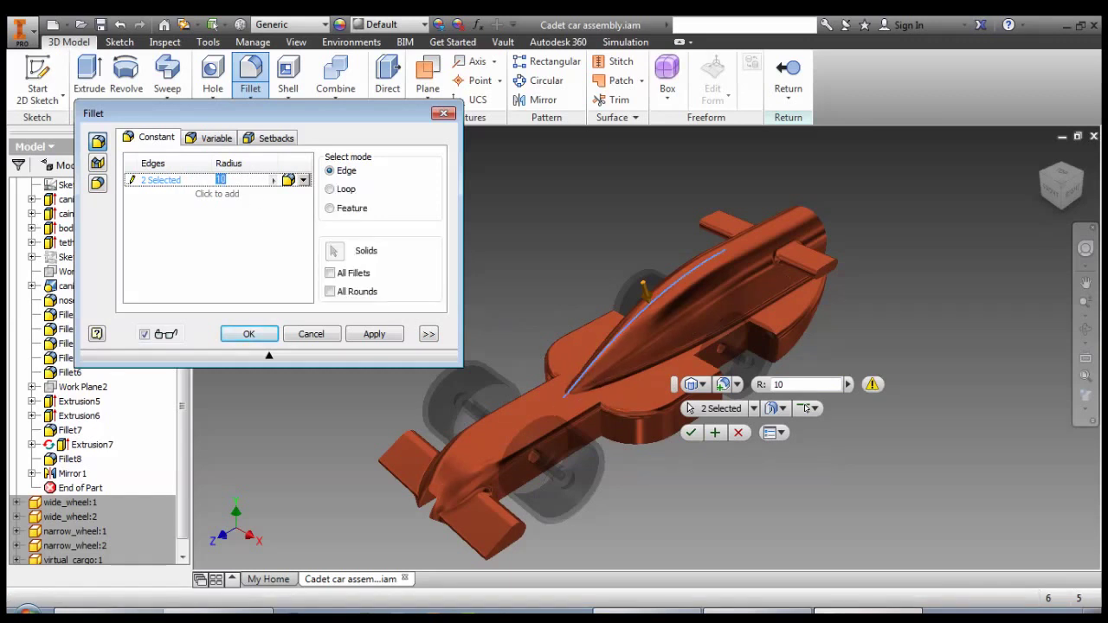
text(6)
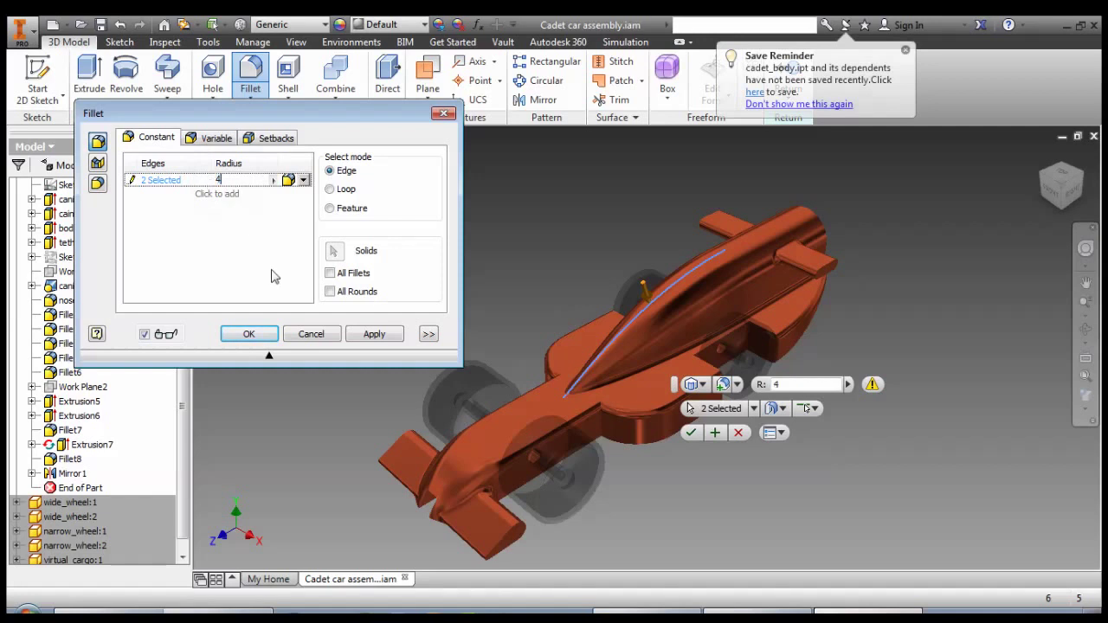
text(4)
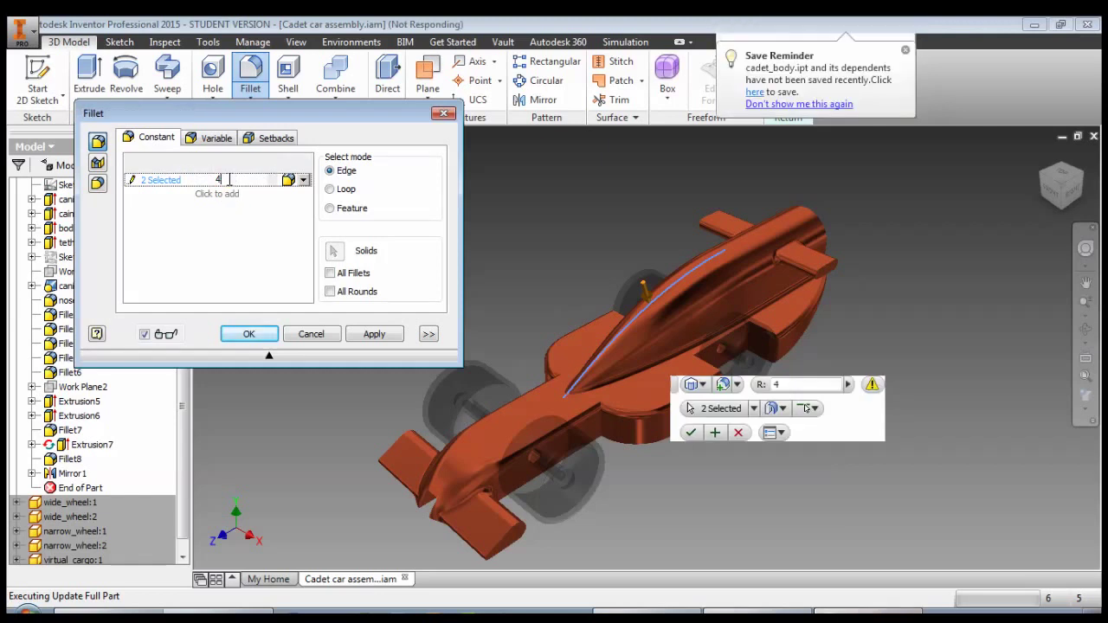
Set the fillet radius to 3 and create the fillet on the two selected canister nose edges.
click(217, 180)
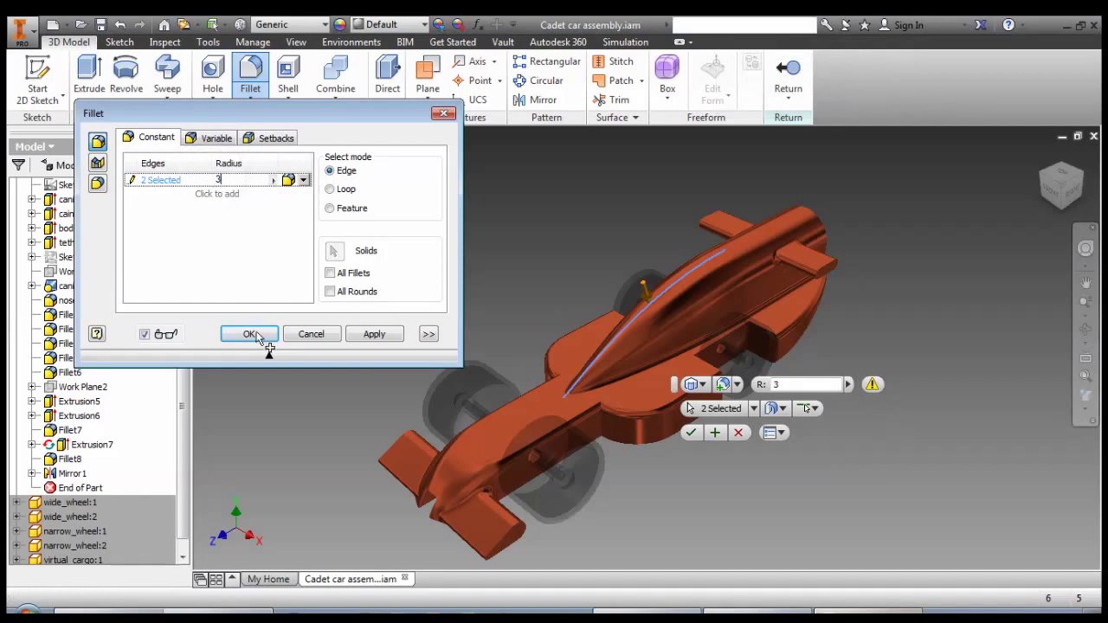
click(250, 334)
click(250, 335)
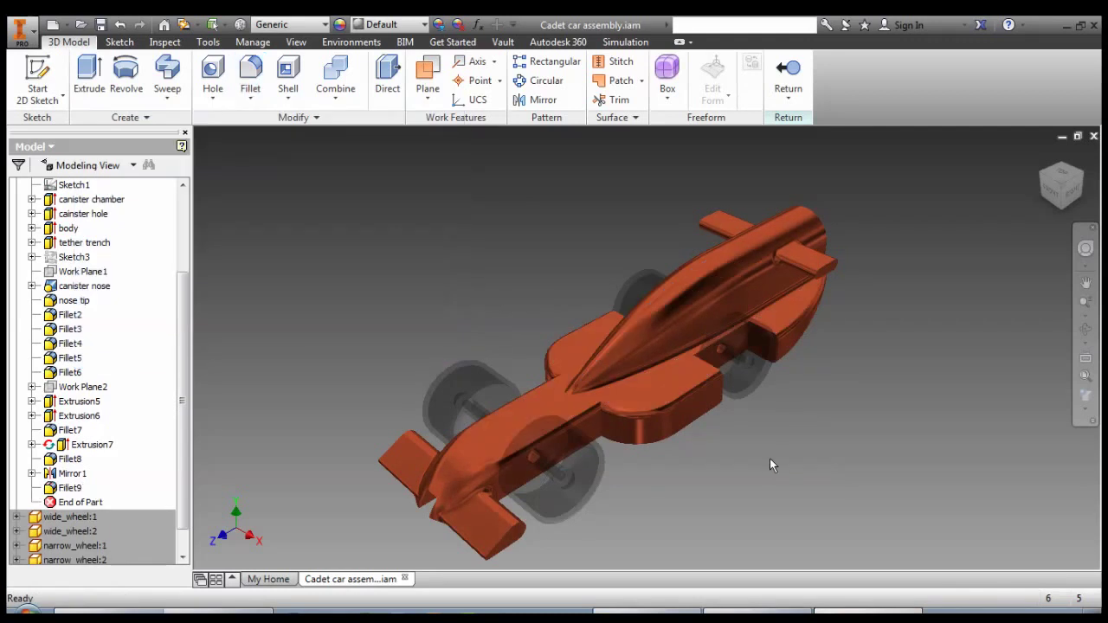
key(F2)
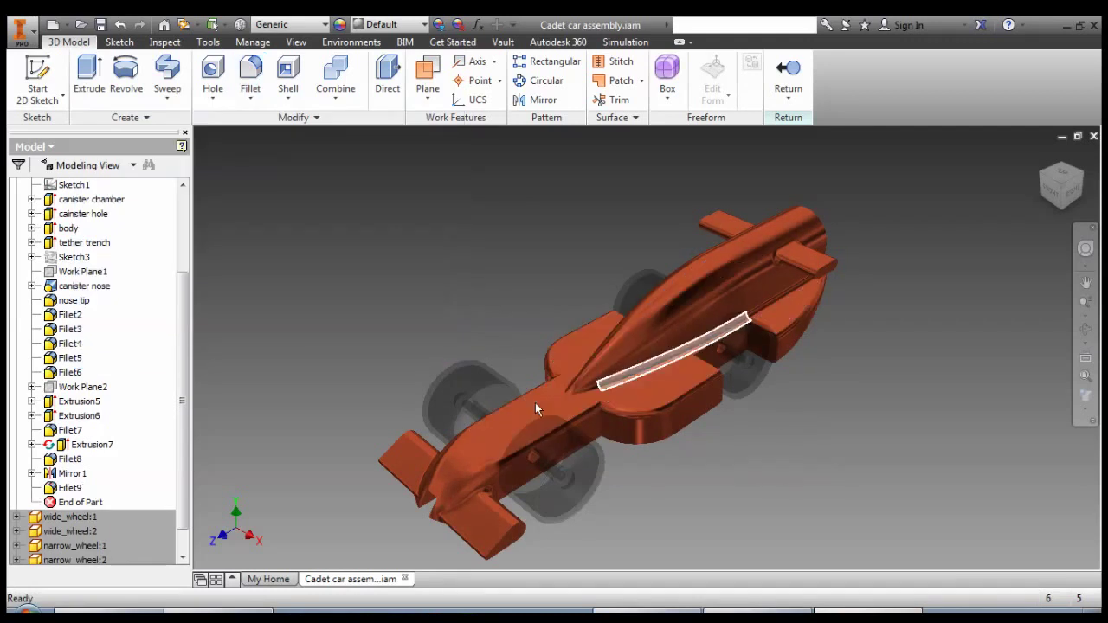
Return from editing the body to the full assembly and view the filleted car from both sides.
drag(562, 408, 637, 320)
key(F4)
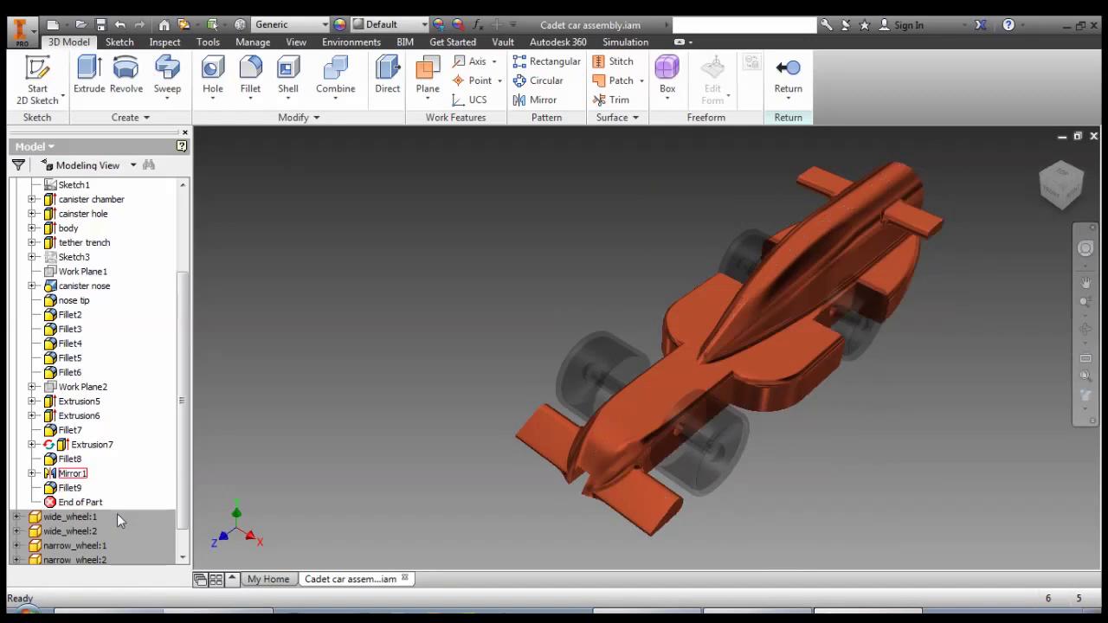
shift+middle_drag(475, 384, 617, 179)
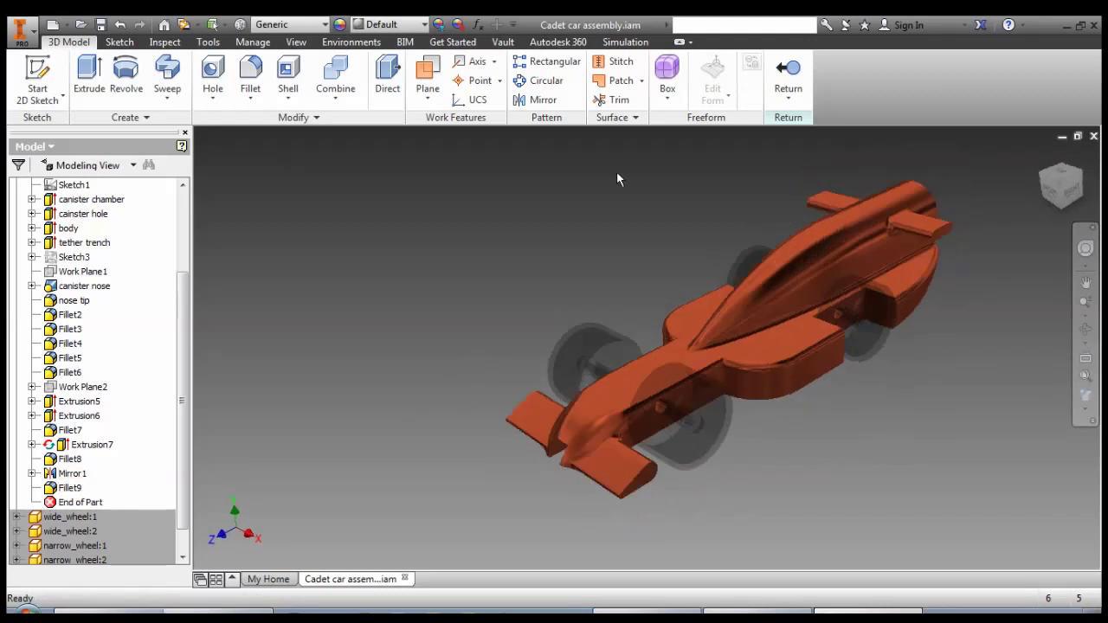
click(788, 78)
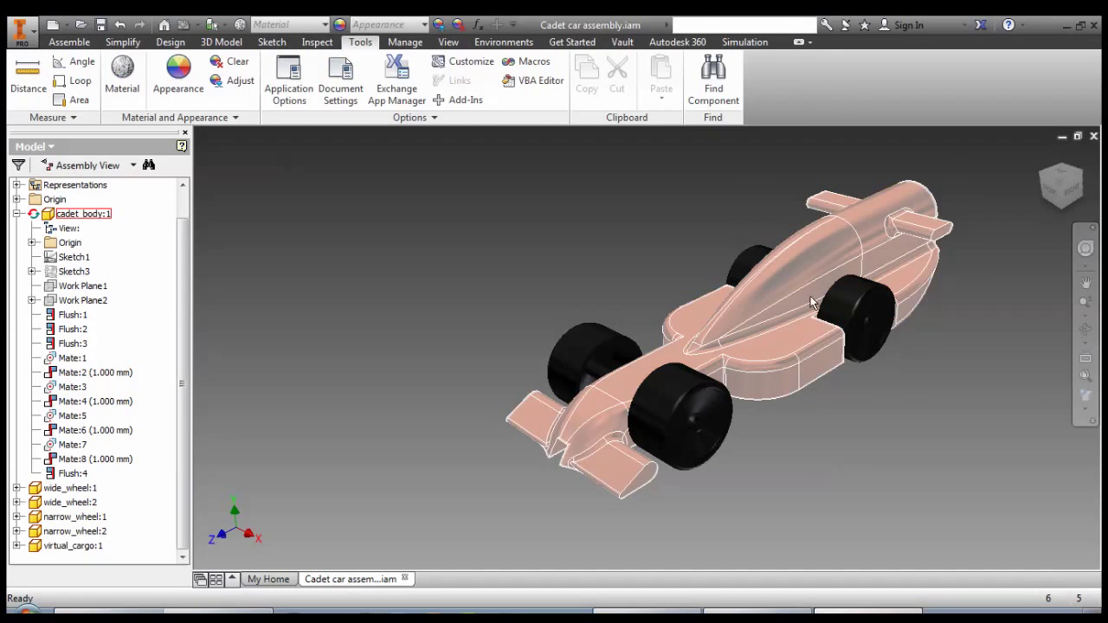
shift+middle_drag(817, 301, 874, 342)
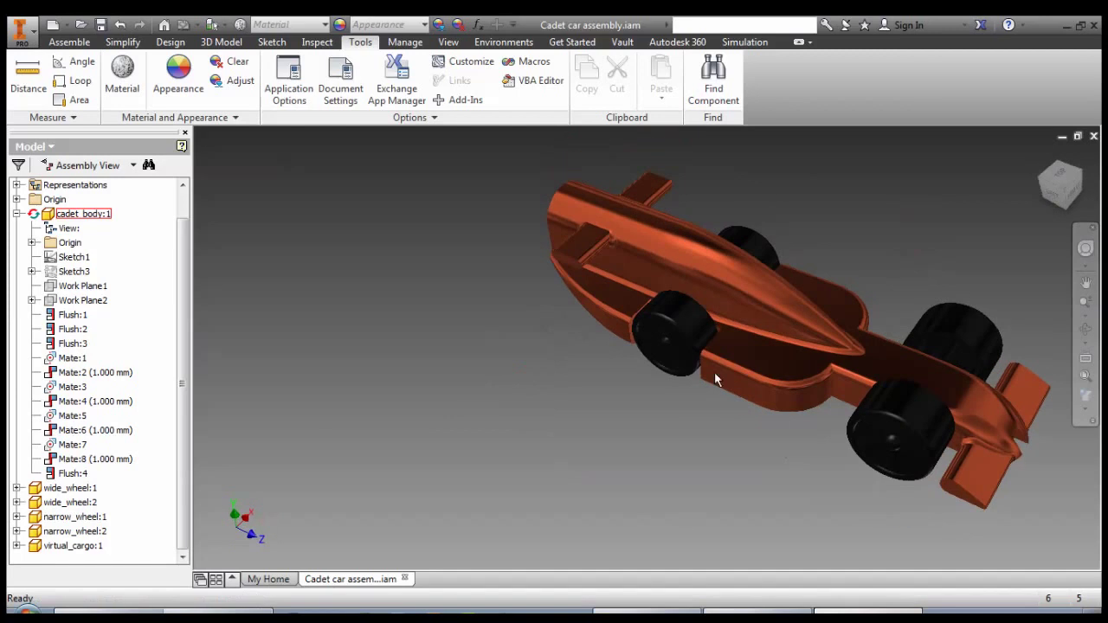
Try moving the front wheel cutout outline rearward in the body extrusion's profile sketch, and finish the sketch.
click(95, 459)
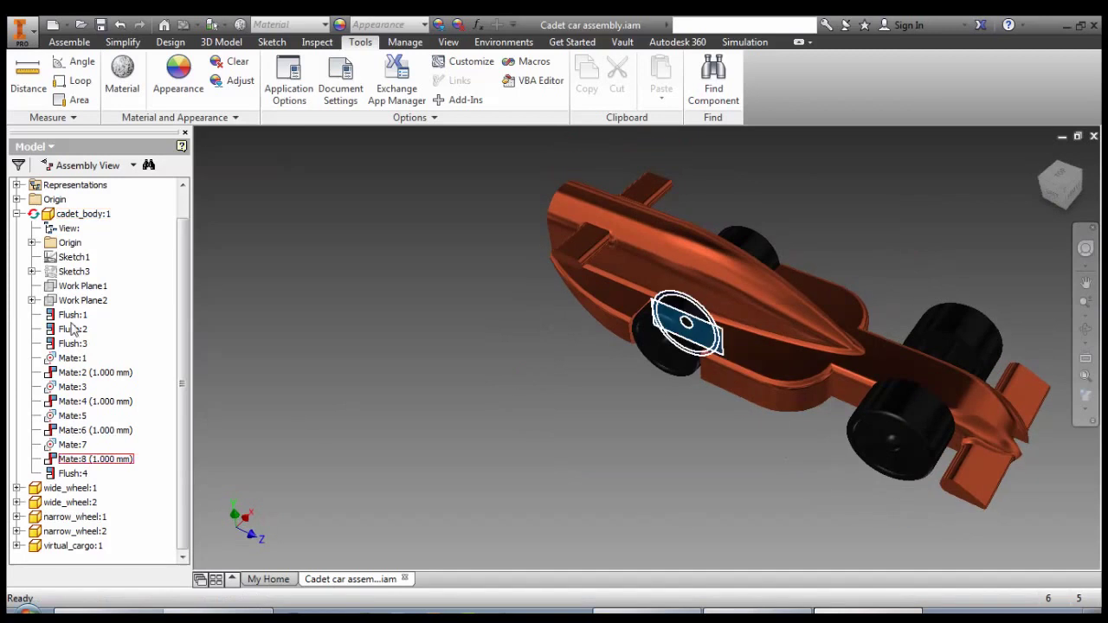
double_click(49, 213)
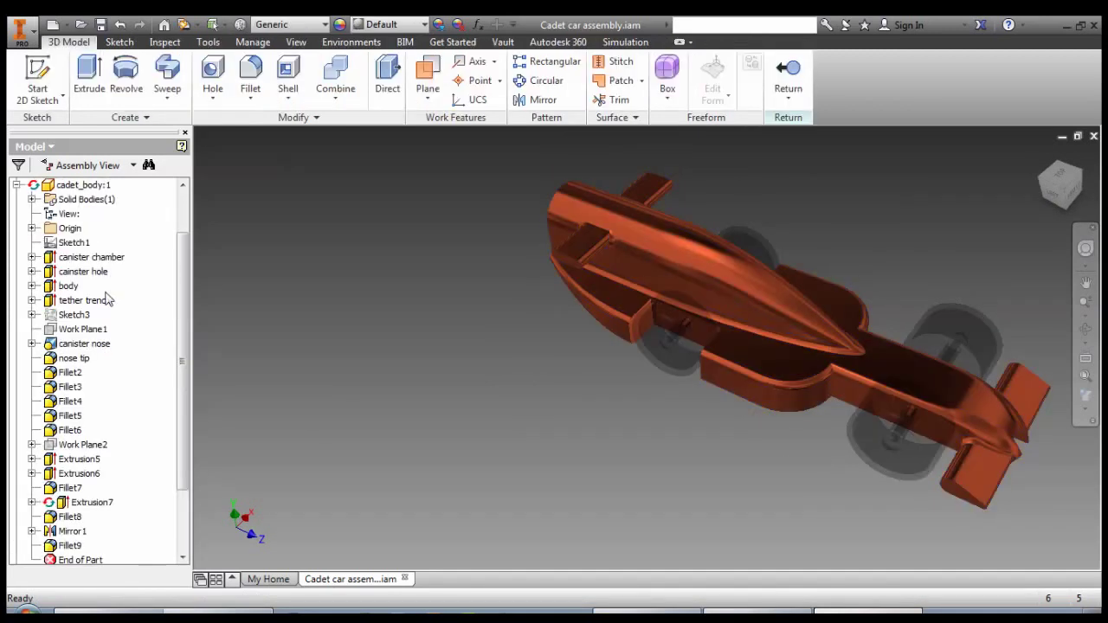
click(32, 286)
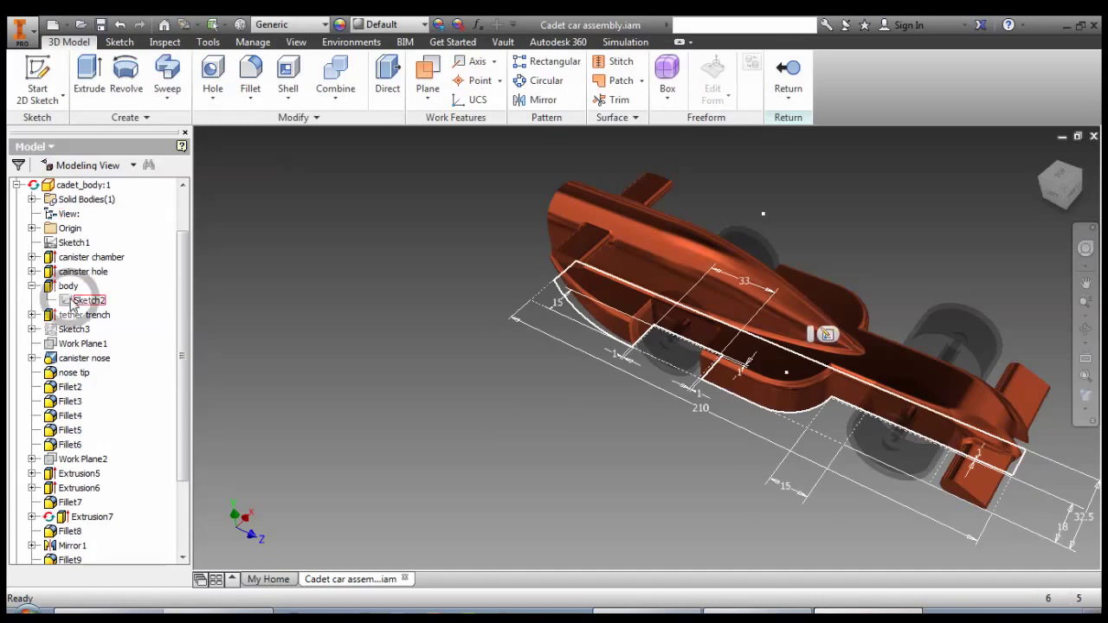
double_click(71, 301)
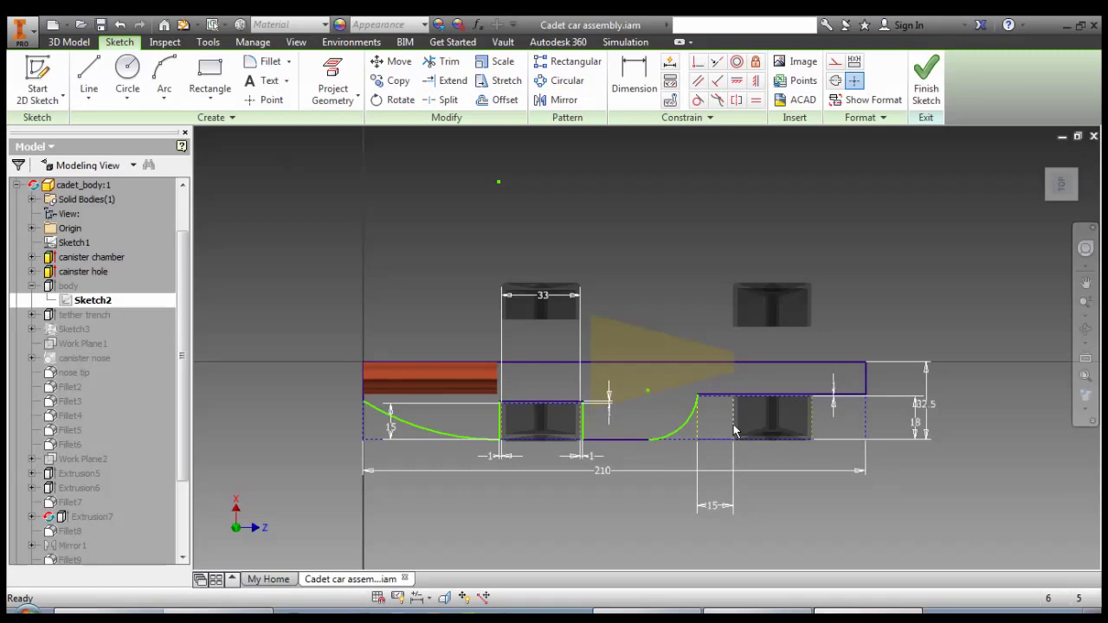
drag(731, 430, 725, 429)
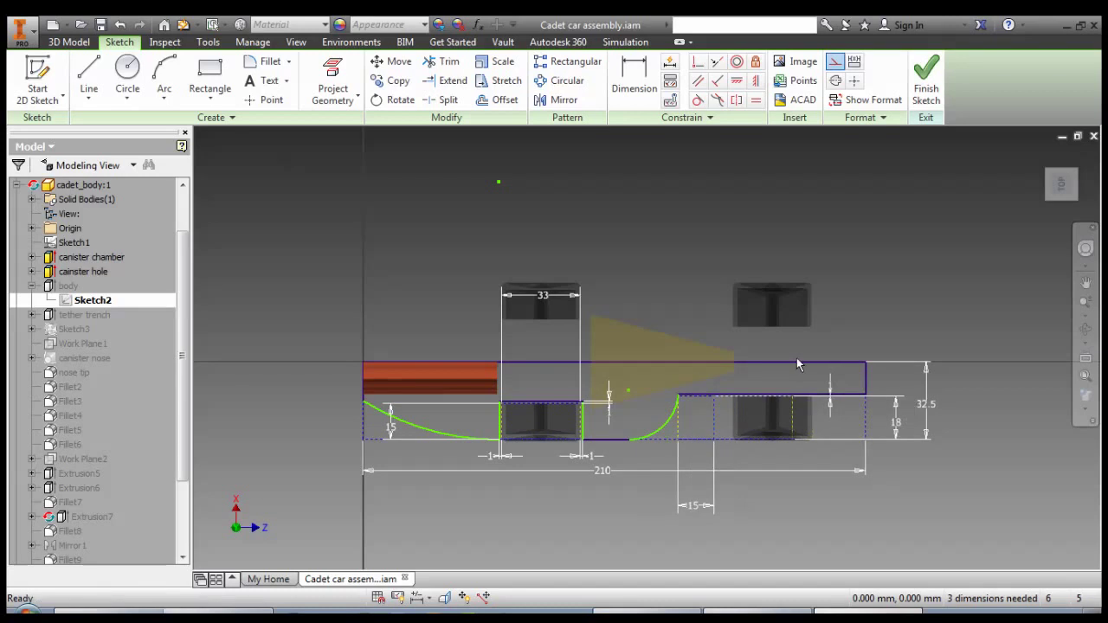
click(925, 78)
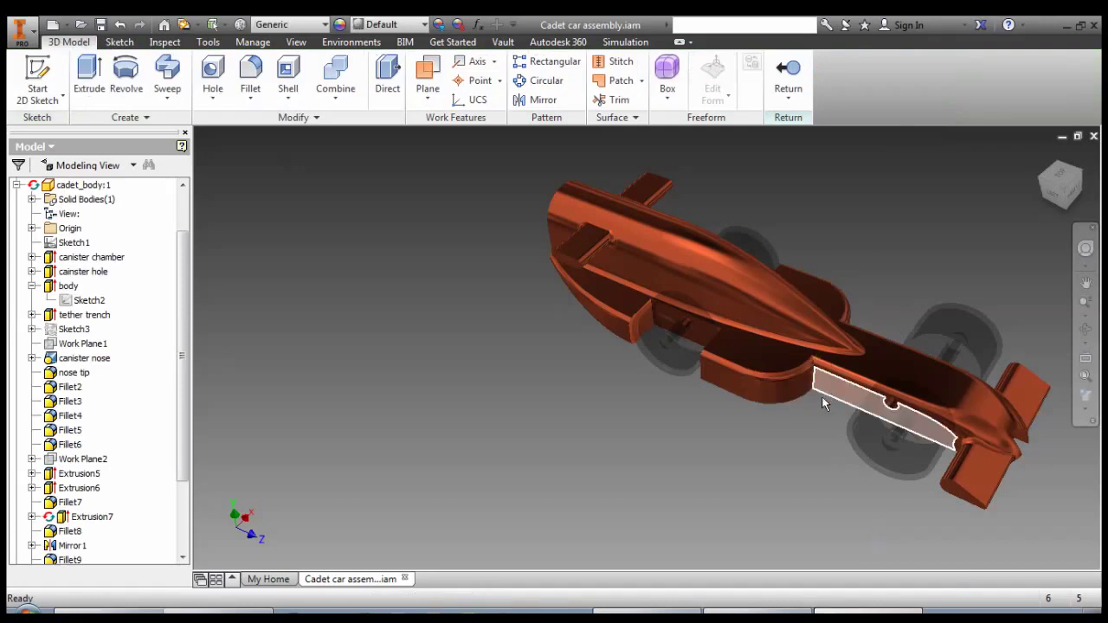
Return to the assembly and examine in the home view how the sketch change affects the side pods, front wheels and wings.
scroll(891, 425, down, 5)
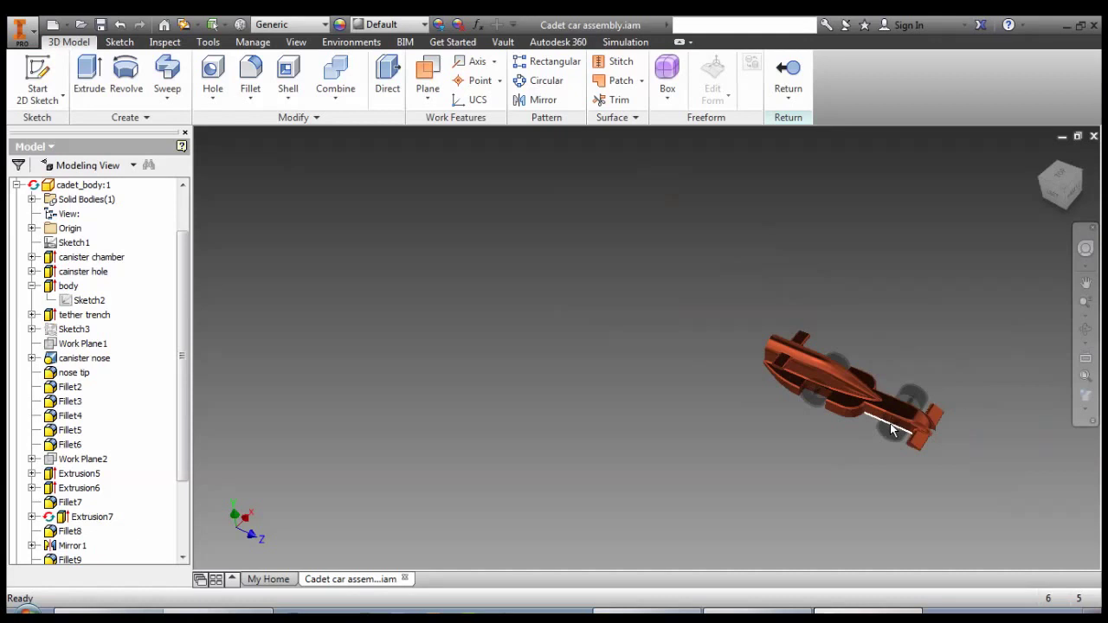
scroll(893, 416, up, 6)
scroll(895, 398, down, 3)
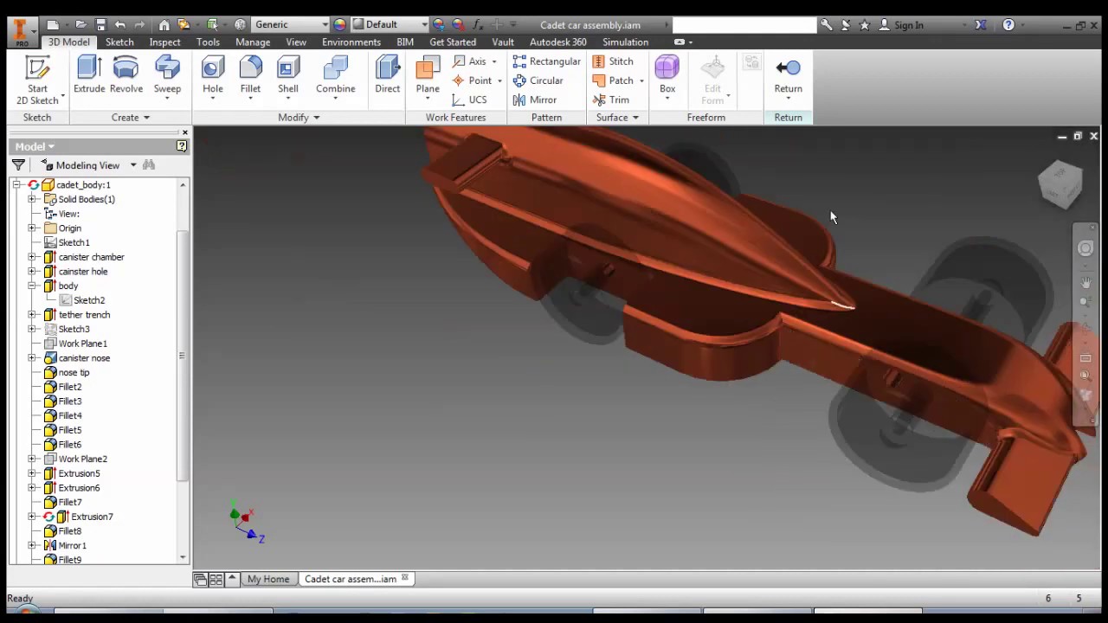
click(787, 76)
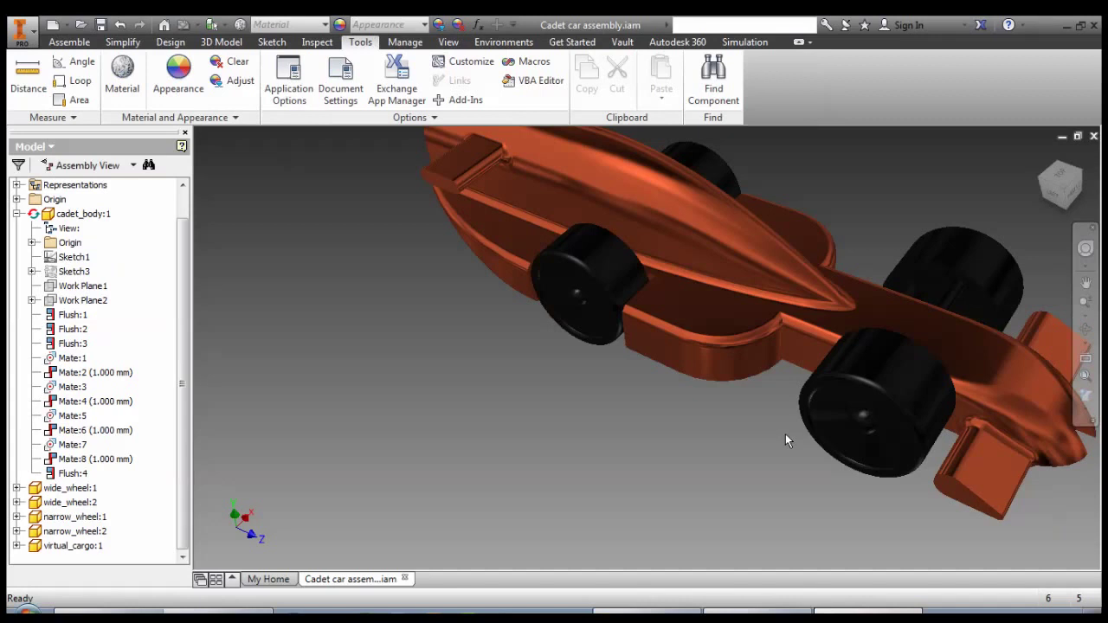
scroll(829, 450, down, 5)
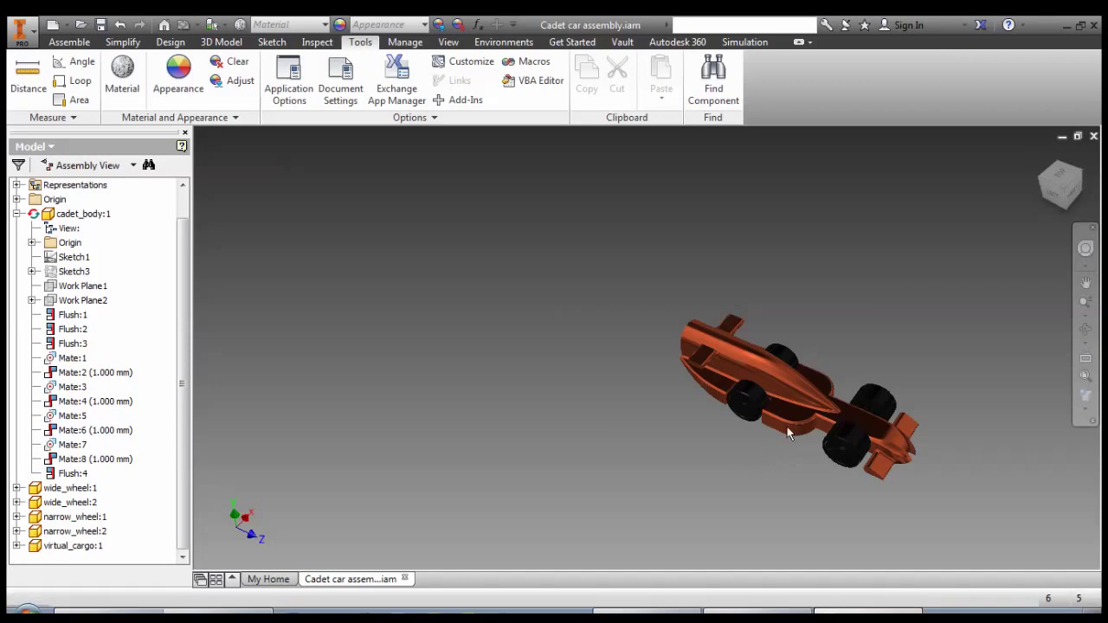
click(1041, 154)
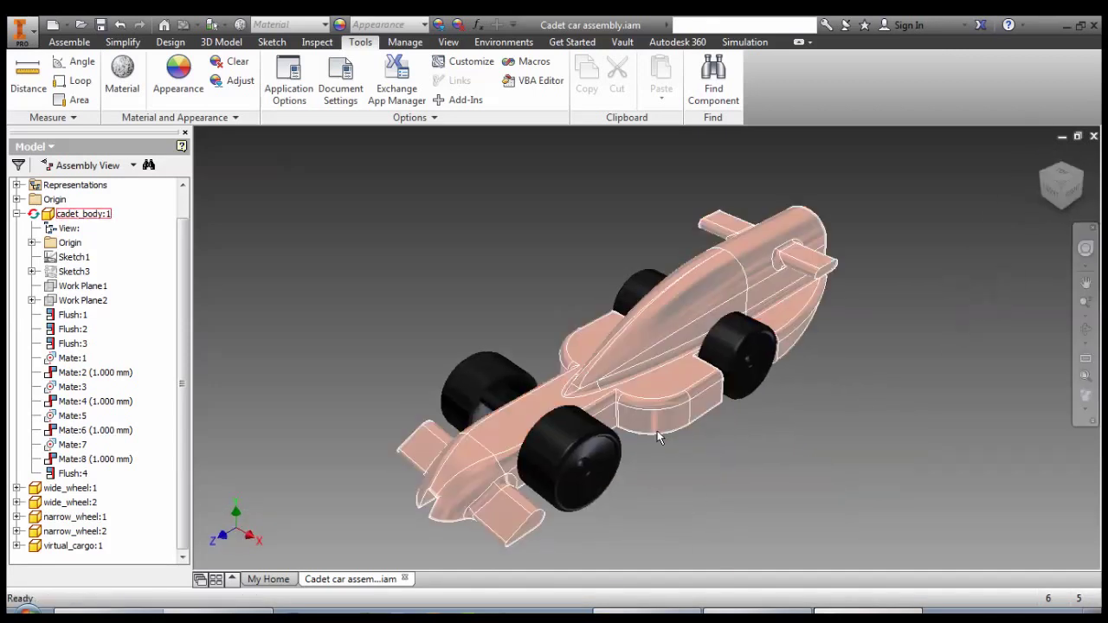
Undo the wheel cutout sketch change and save the assembly together with the cadet_body part.
scroll(675, 437, down, 3)
scroll(656, 443, up, 4)
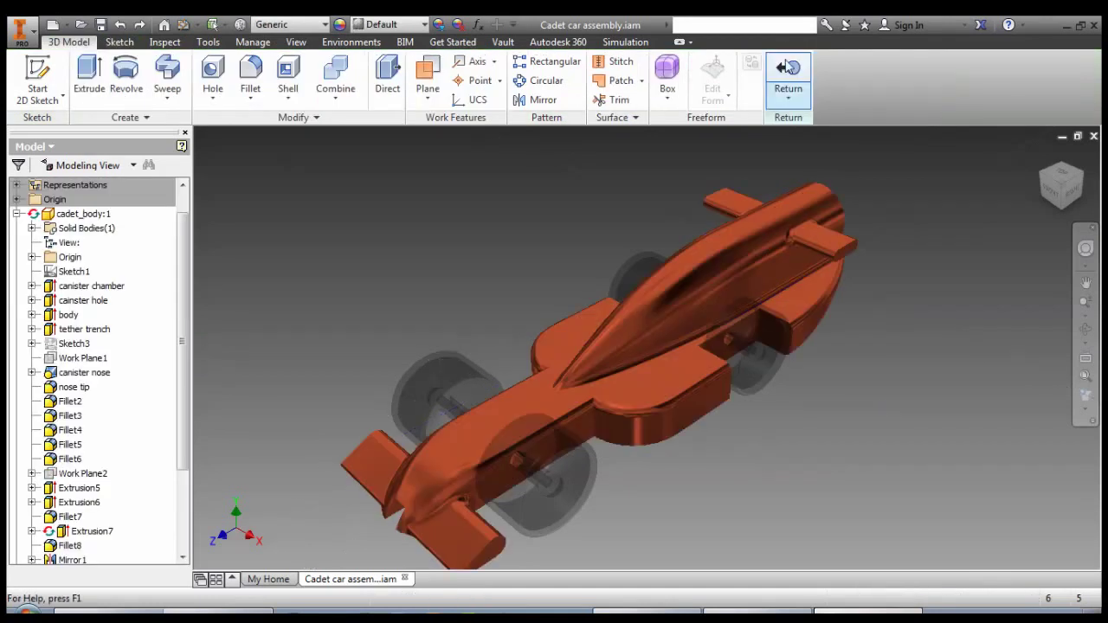
click(787, 76)
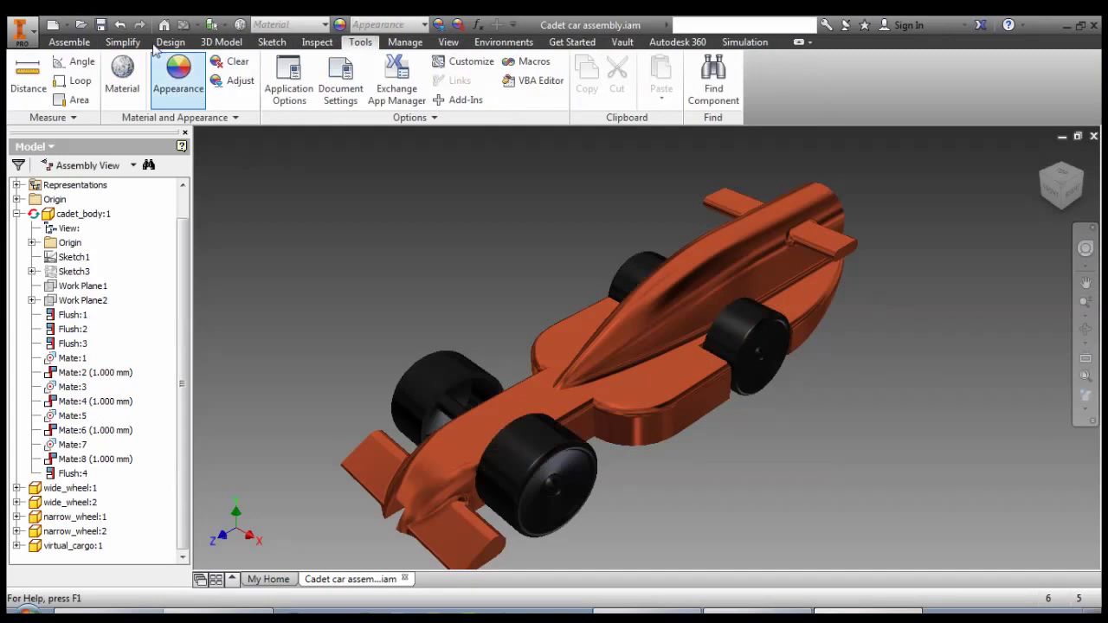
click(101, 24)
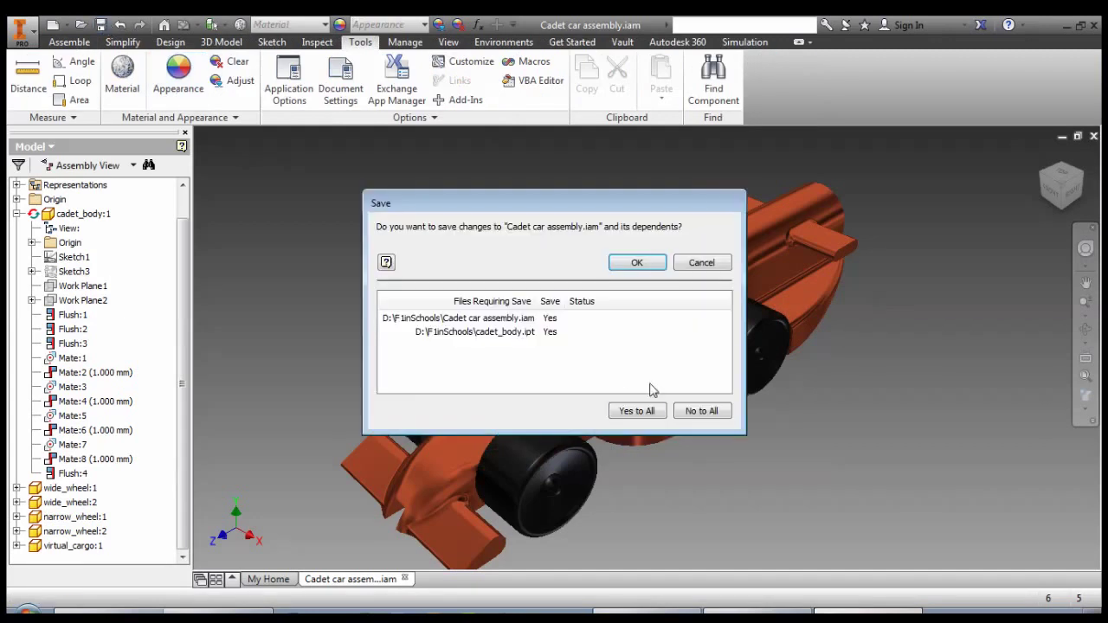
click(647, 264)
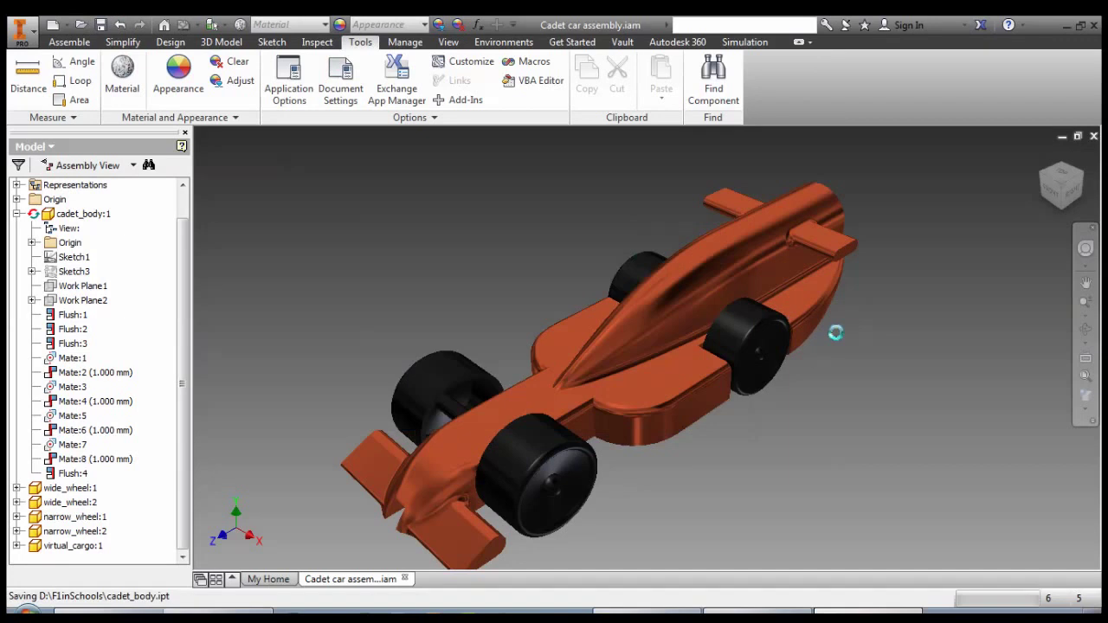